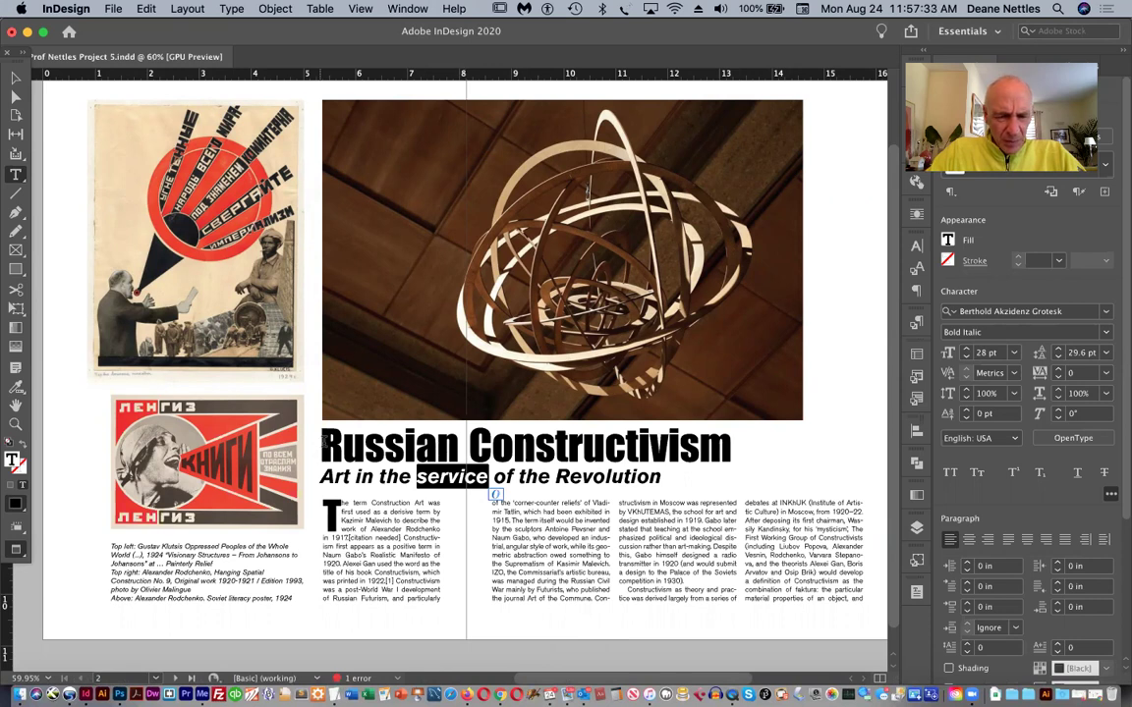
Set the "Russian Constructivism" headline's font size to 59 pt.
{"action": "left_click", "coordinate": [322, 443]}
{"action": "left_click_drag", "start_coordinate": [322, 443], "coordinate": [737, 450]}
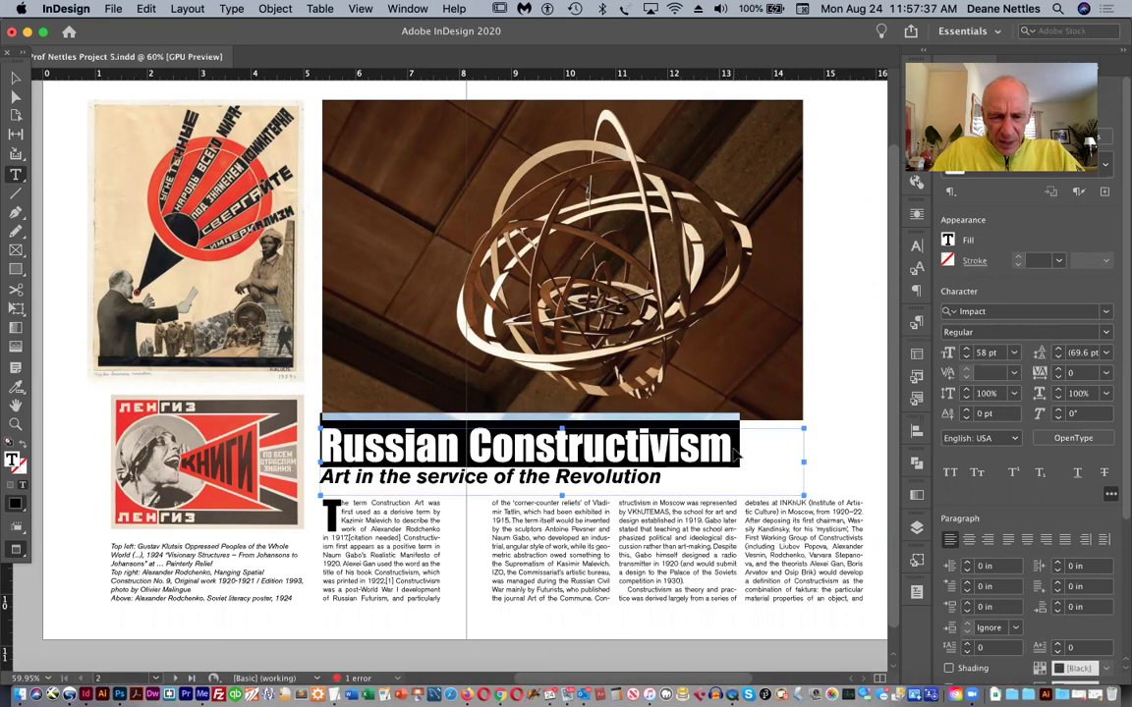
{"action": "key", "text": "super+shift+period"}
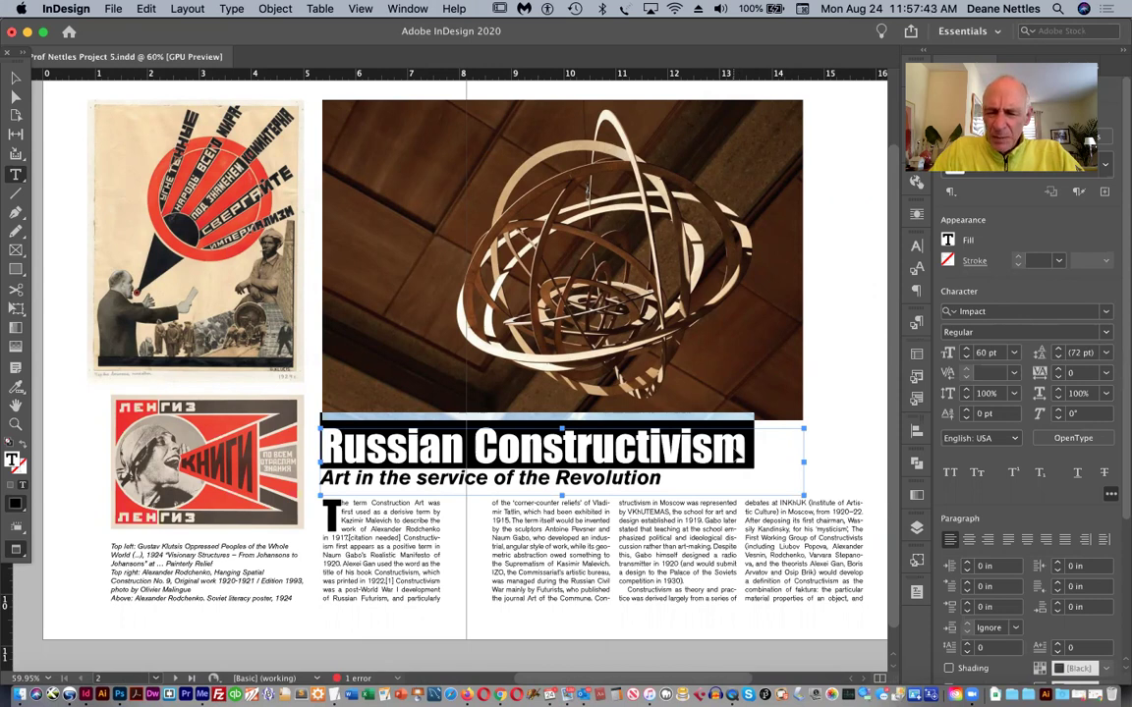
{"action": "key", "text": "super+shift+comma"}
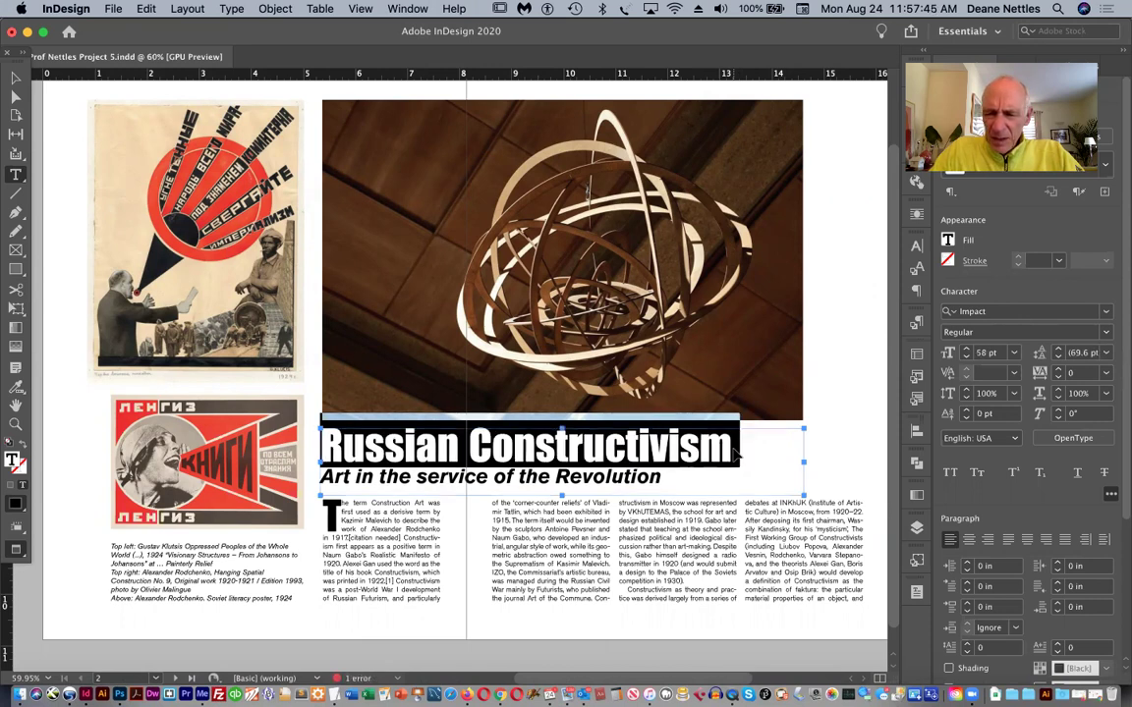
{"action": "left_click", "coordinate": [981, 352]}
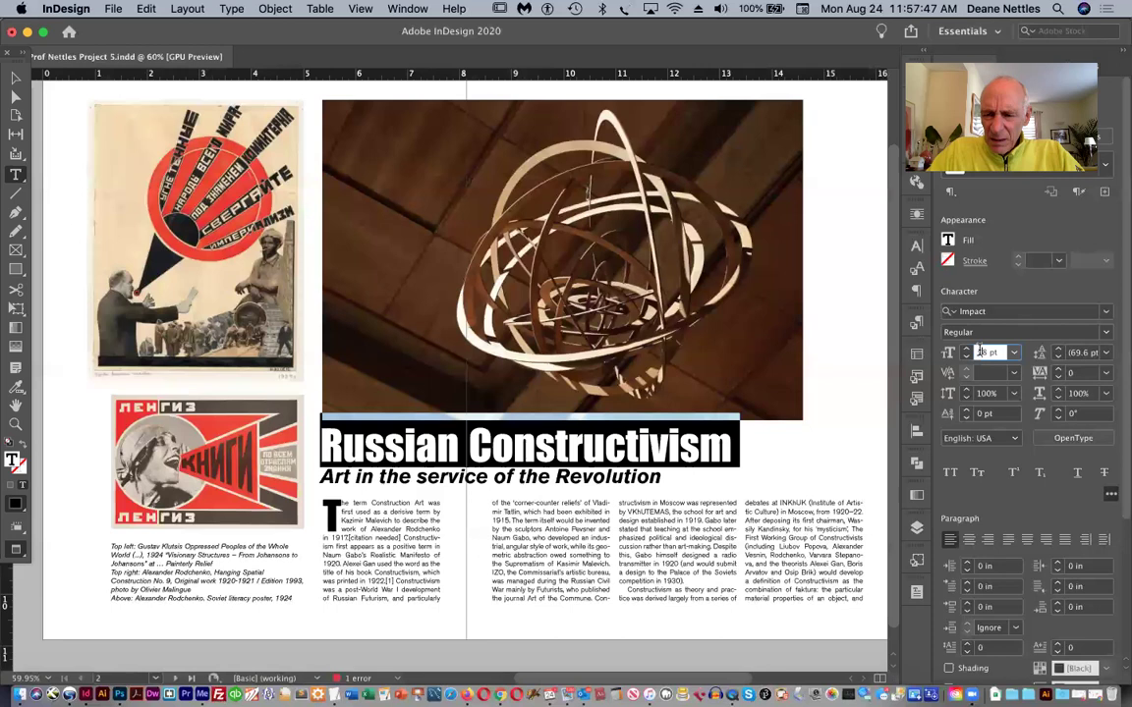
{"action": "type", "text": "59"}
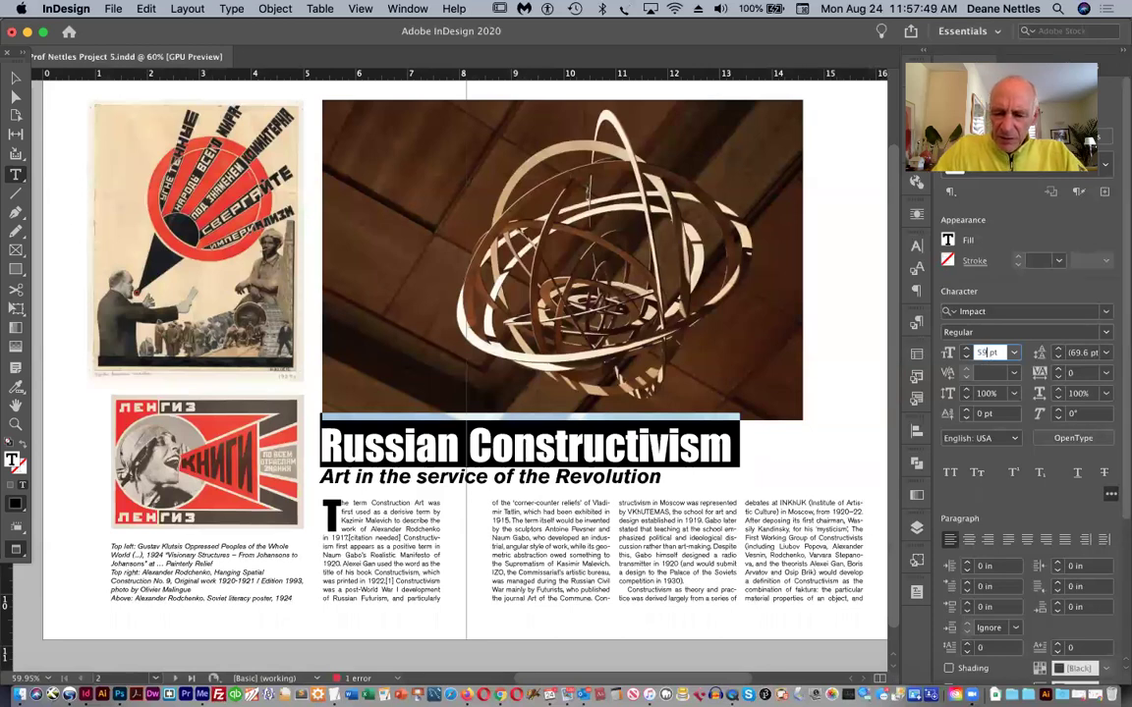
{"action": "key", "text": "Return"}
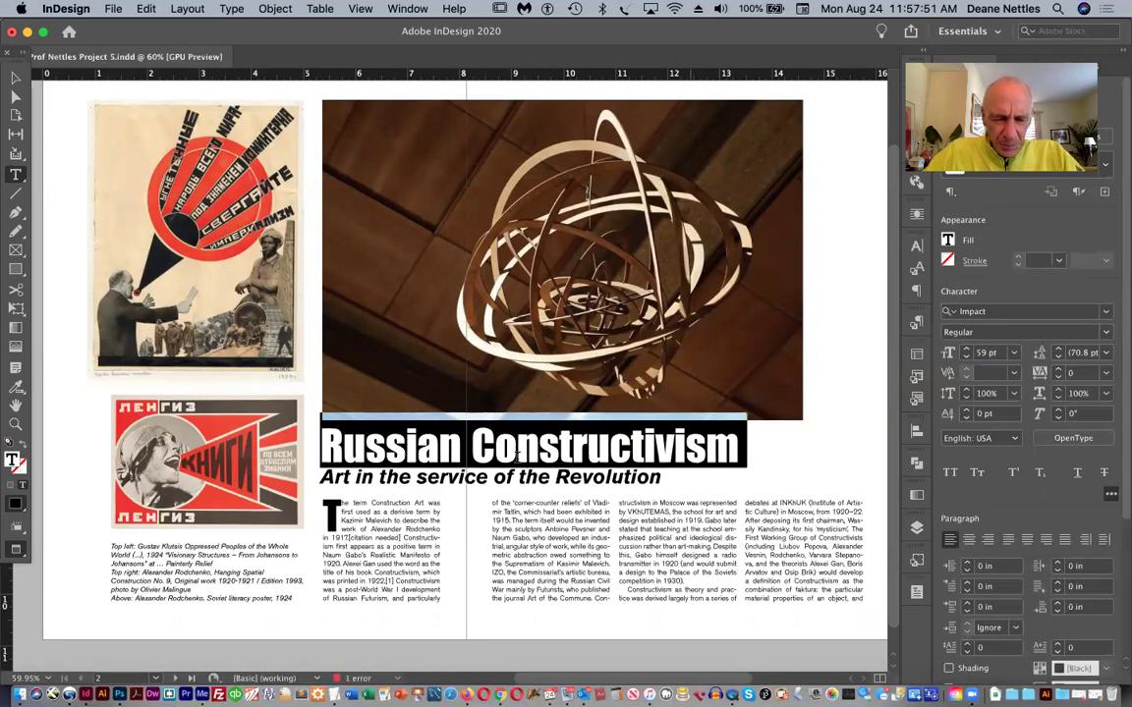
Widen the kerning between "i" and "c" of "service" in the subtitle to 180, opening a gap at the page fold.
{"action": "left_click", "coordinate": [463, 480]}
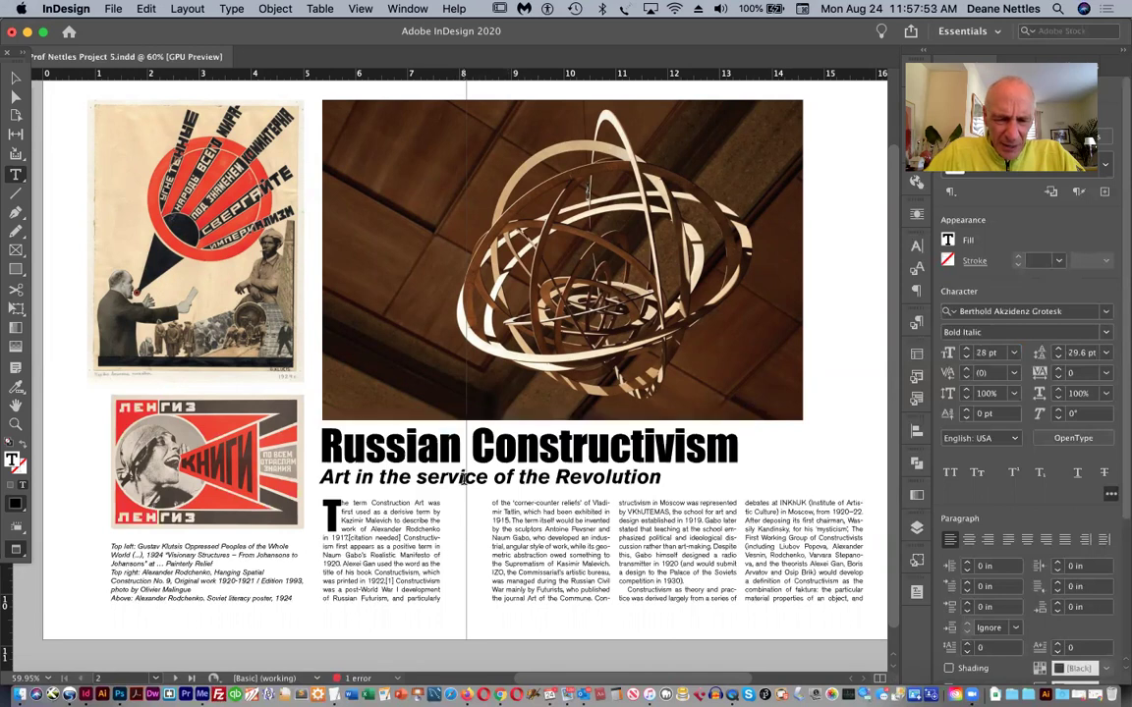
{"action": "key", "text": "alt+Right"}
{"action": "key", "text": "alt+Right"}
{"action": "key", "text": "alt+Right"}
{"action": "key", "text": "alt+Right"}
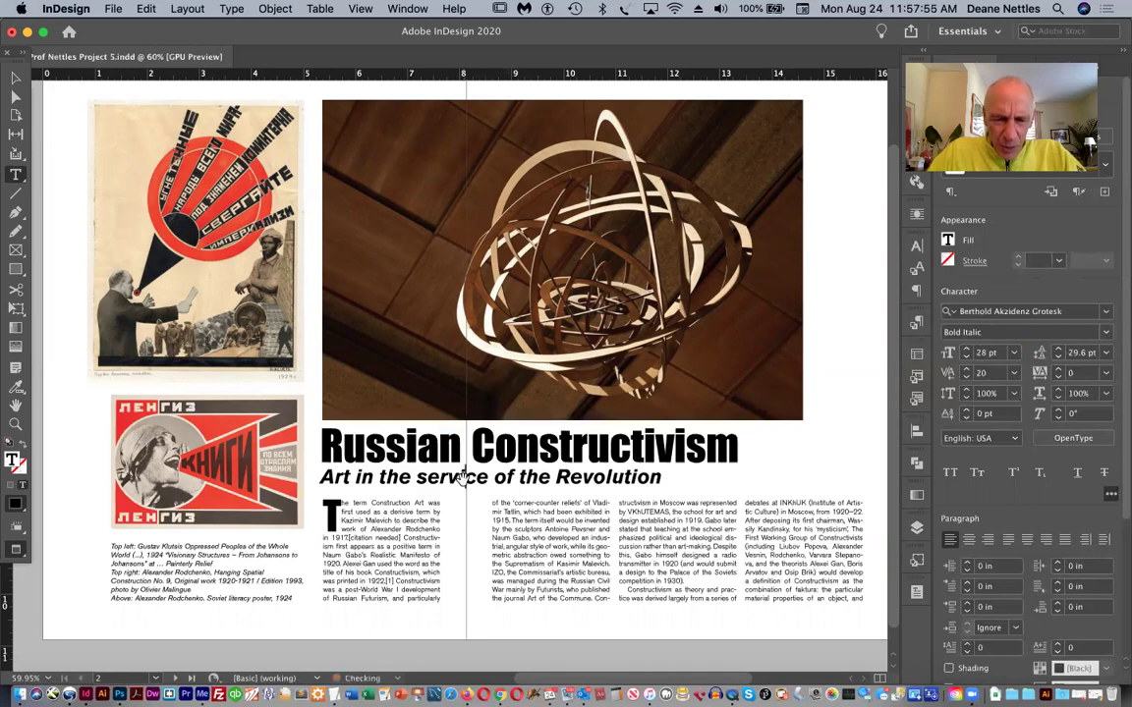
{"action": "key", "text": "alt+Right"}
{"action": "key", "text": "alt+Right"}
{"action": "key", "text": "alt+Right"}
{"action": "key", "text": "alt+Right"}
{"action": "key", "text": "alt+Right"}
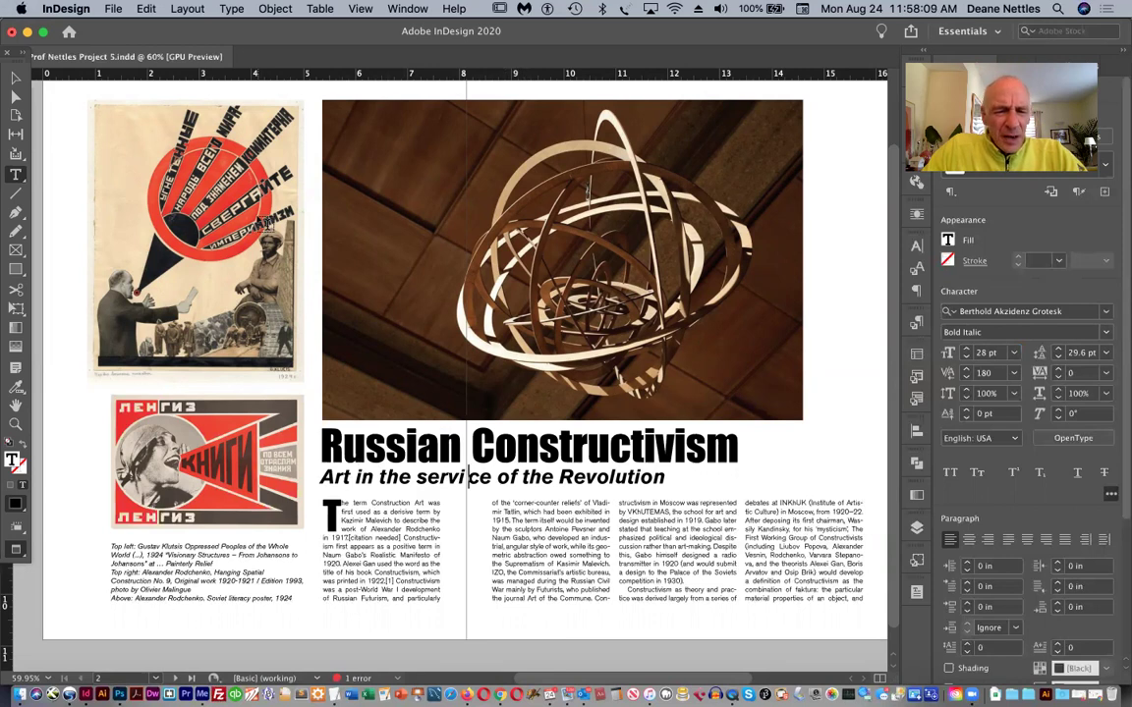
Shorten the sculpture photo's frame from its bottom edge by about 0.5 in and move the headline text frame up beneath it.
{"action": "left_click", "coordinate": [16, 77]}
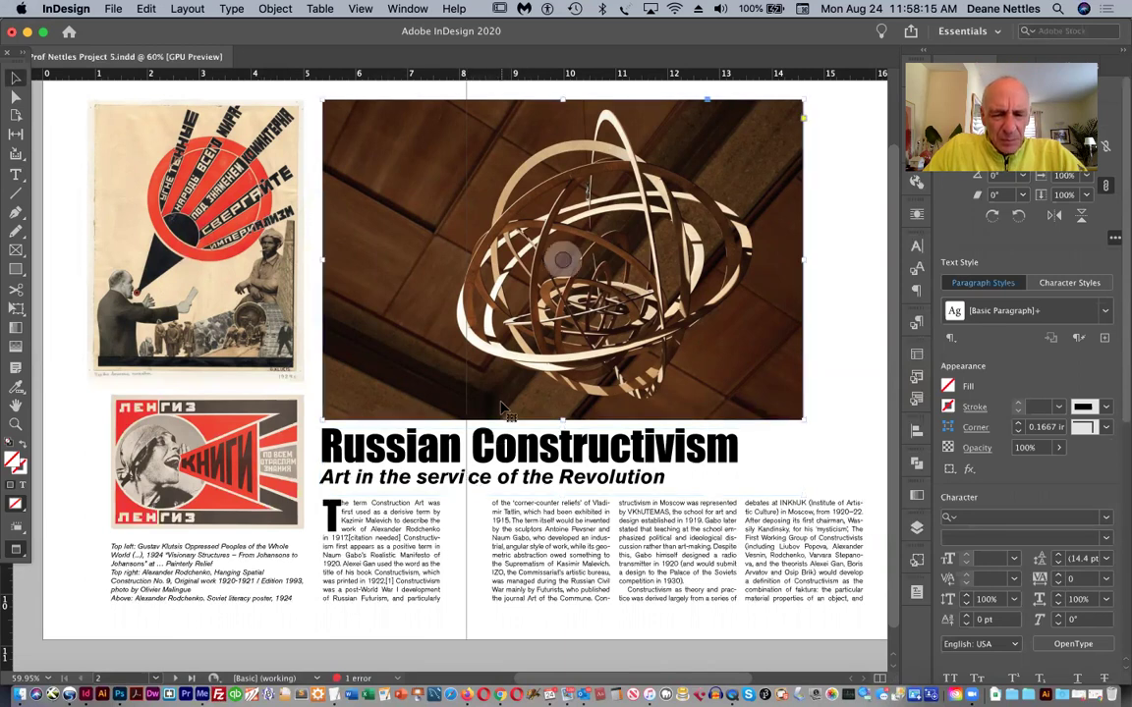
{"action": "left_click", "coordinate": [458, 376]}
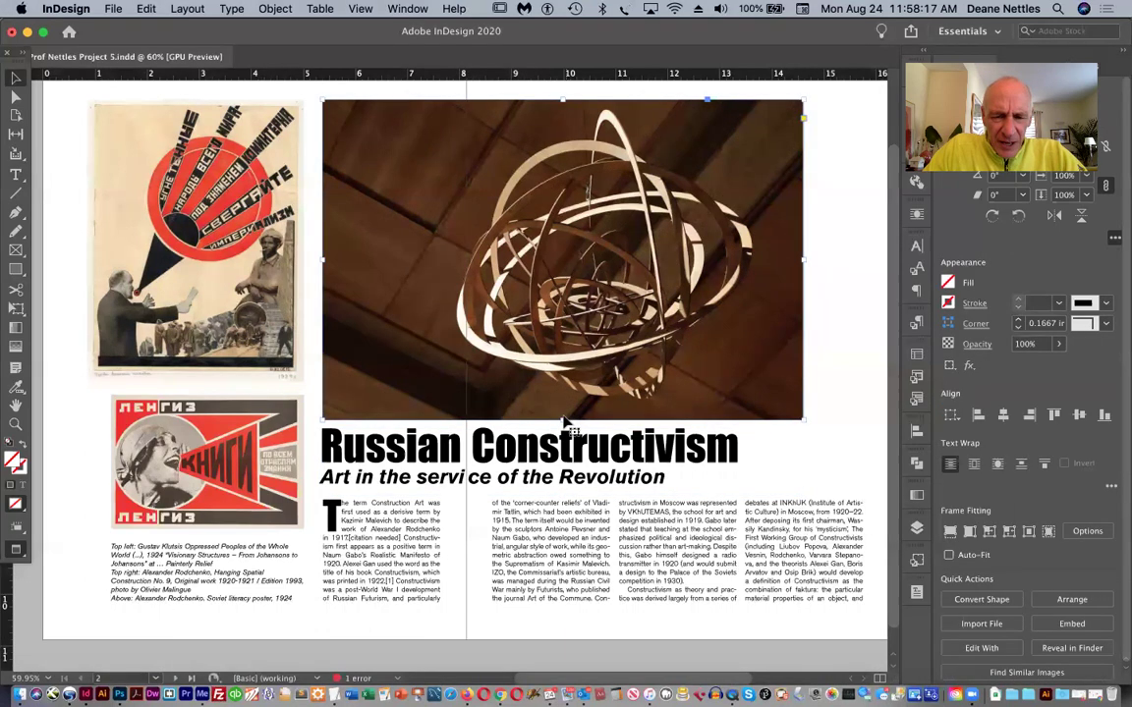
{"action": "left_click_drag", "start_coordinate": [565, 421], "coordinate": [561, 394]}
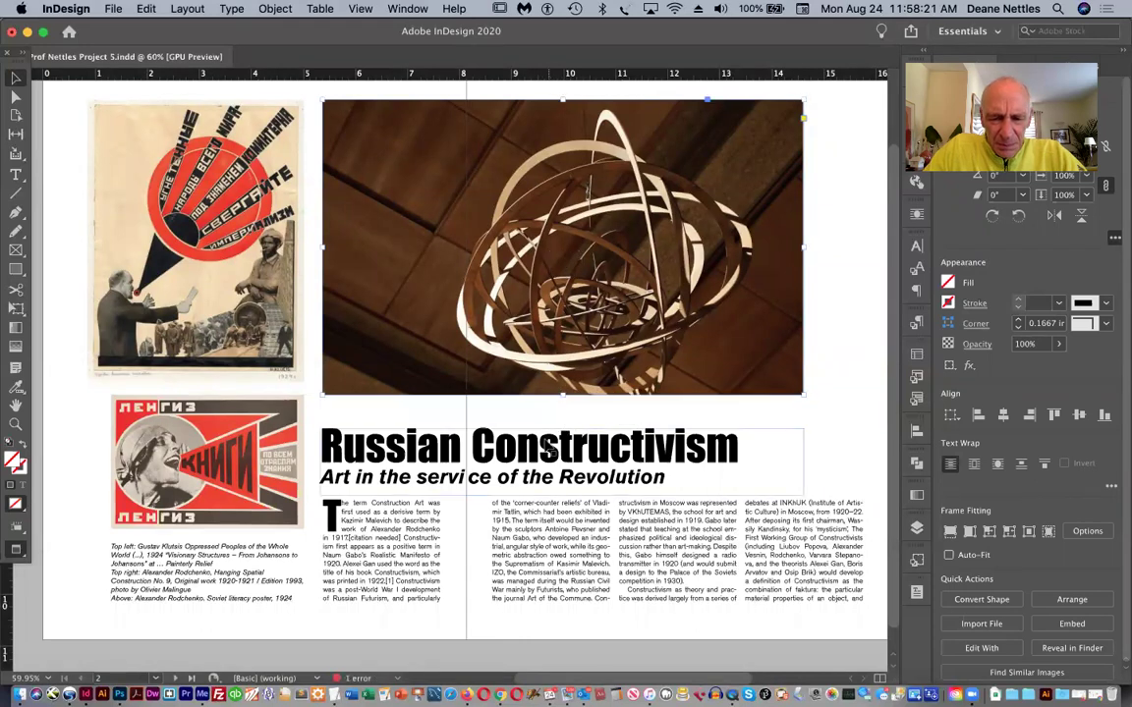
{"action": "left_click_drag", "start_coordinate": [549, 450], "coordinate": [537, 419]}
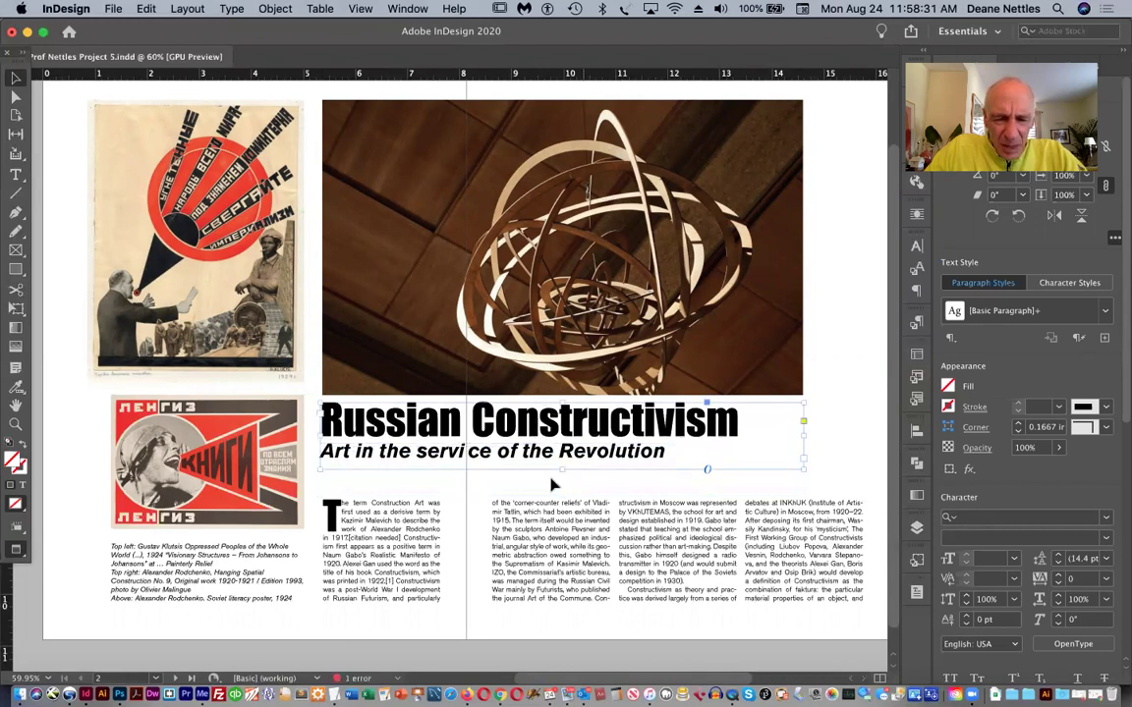
Extend the headline text frame downward and add the byline "By Wikipedia" on a new line below the subtitle.
{"action": "left_click_drag", "start_coordinate": [566, 469], "coordinate": [567, 485]}
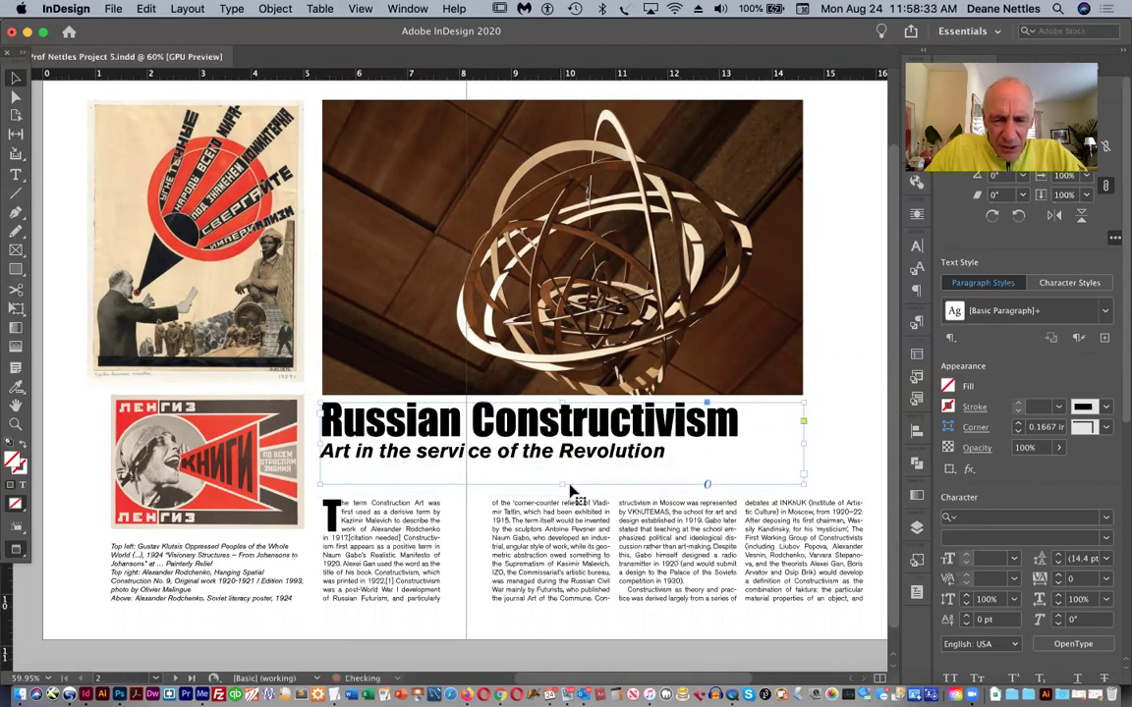
{"action": "double_click", "coordinate": [669, 455]}
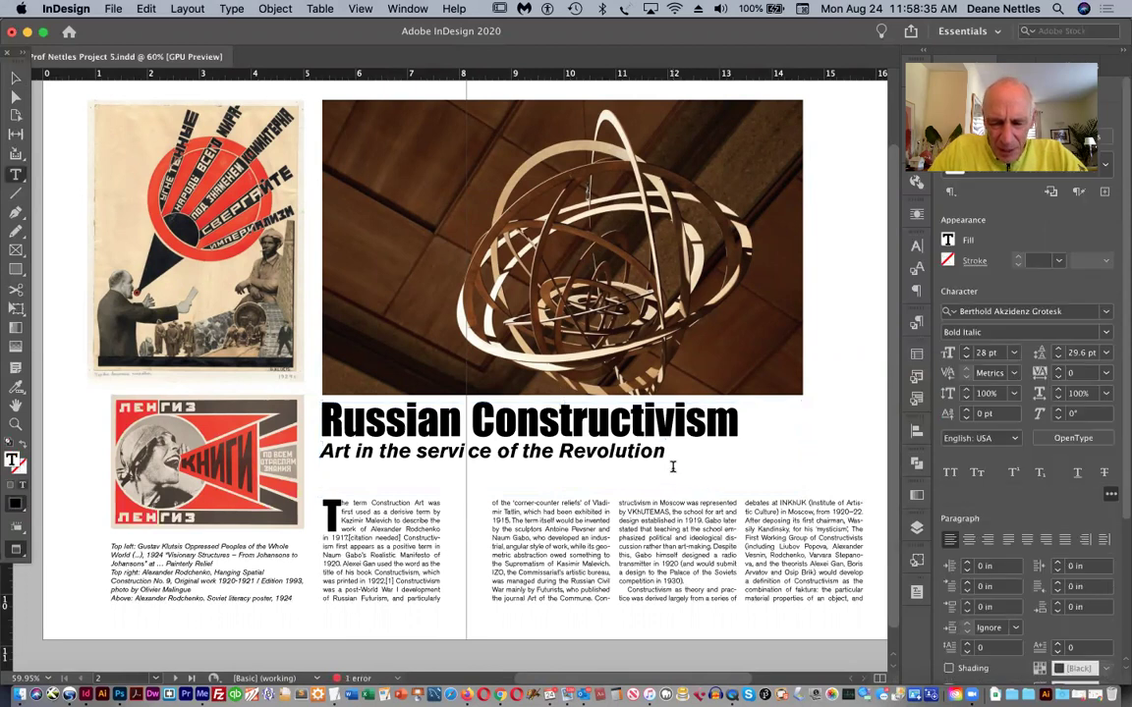
{"action": "key", "text": "Return"}
{"action": "type", "text": "By W"}
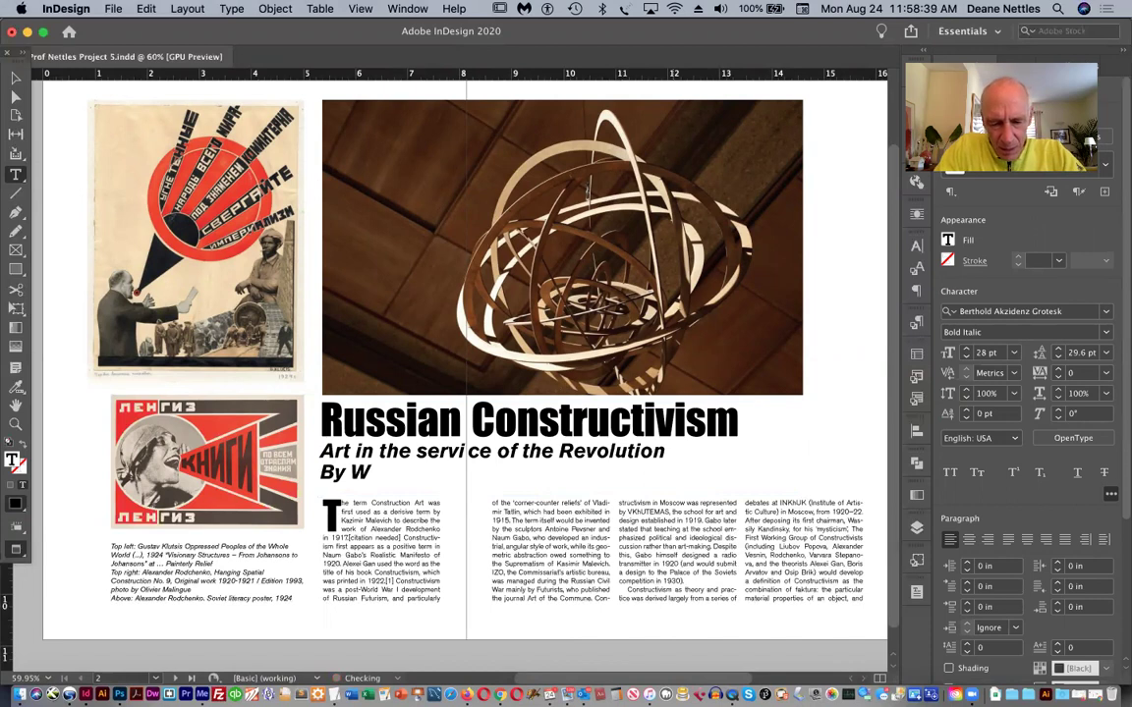
{"action": "type", "text": "ikipedia"}
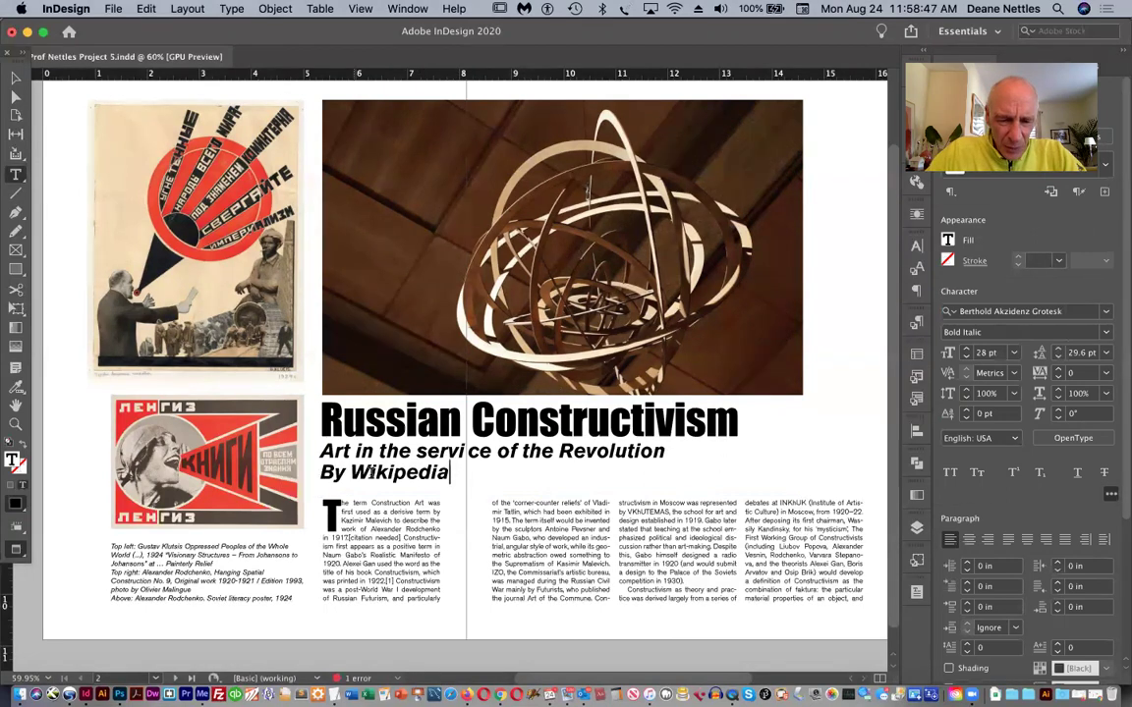
Format the "By Wikipedia" byline in Regular style at 18 pt, and deselect it.
{"action": "left_click_drag", "start_coordinate": [449, 473], "coordinate": [315, 473]}
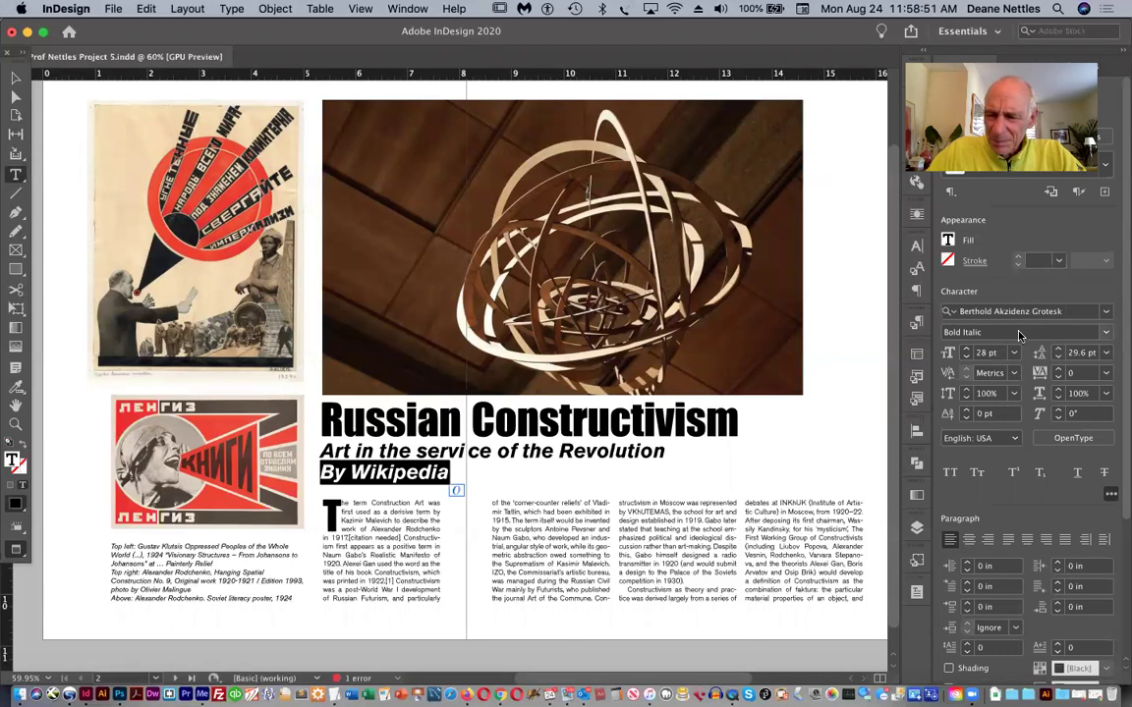
{"action": "left_click", "coordinate": [1104, 334]}
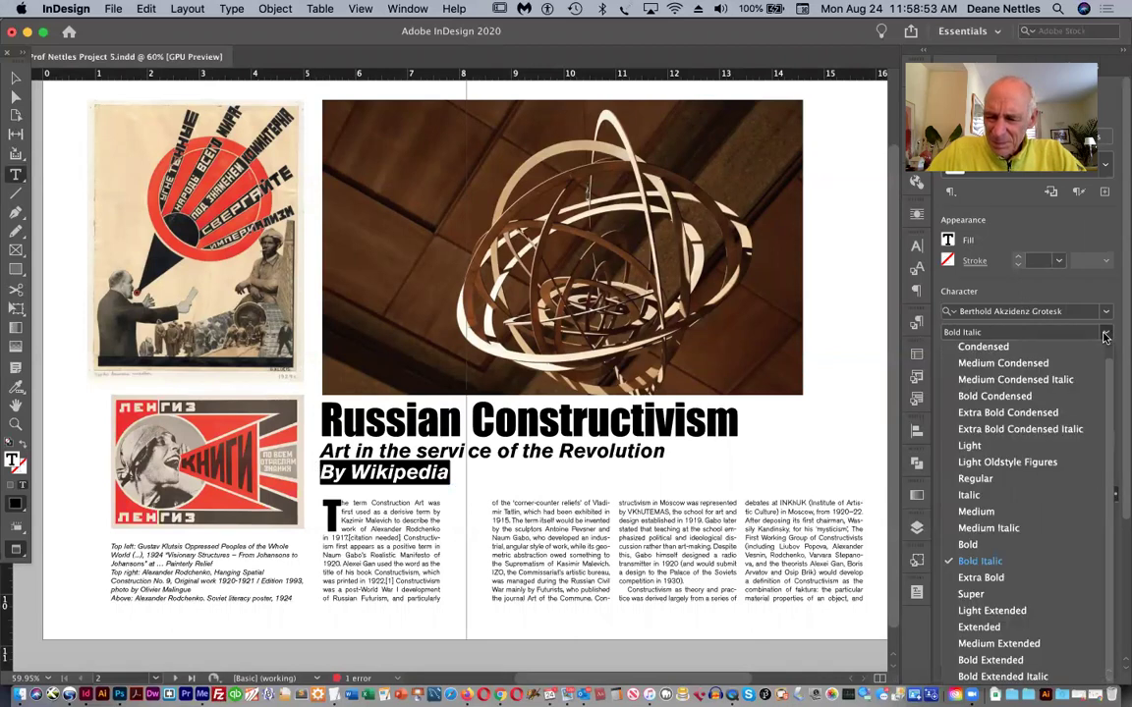
{"action": "left_click", "coordinate": [975, 478]}
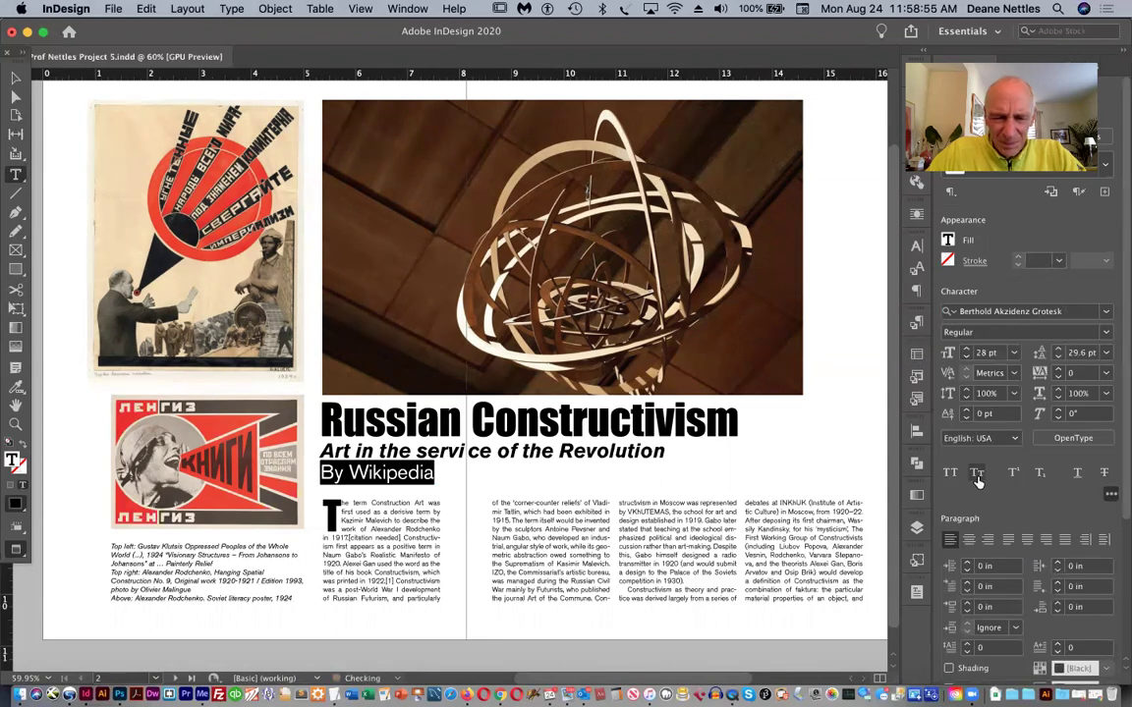
{"action": "key", "text": "super+shift+comma"}
{"action": "key", "text": "super+shift+comma"}
{"action": "key", "text": "super+shift+comma"}
{"action": "key", "text": "super+shift+comma"}
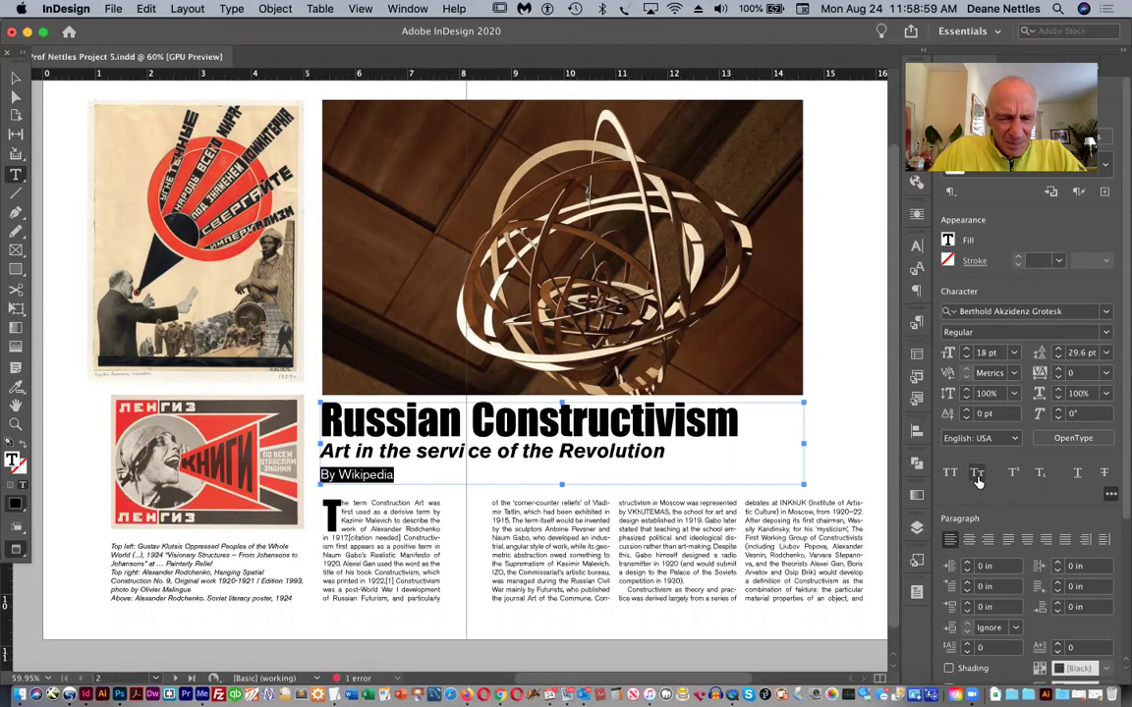
{"action": "left_click", "coordinate": [15, 80]}
{"action": "left_click", "coordinate": [76, 123]}
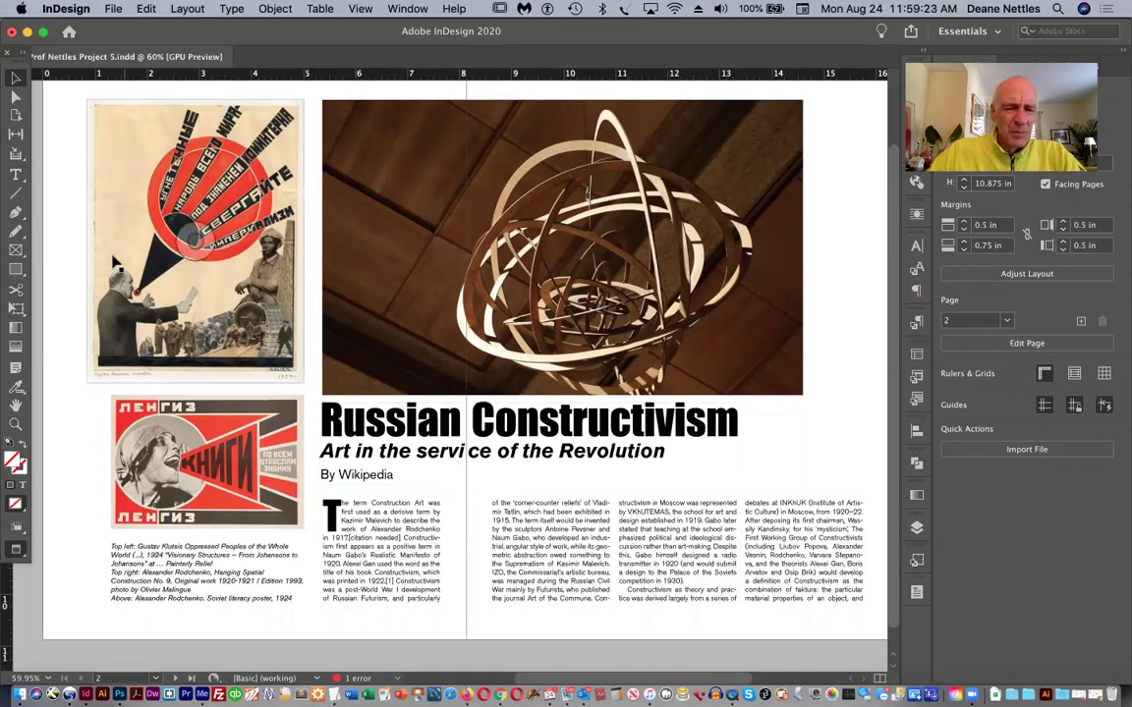
Show the page in Normal screen mode and draw a rectangle about 5.3 in wide over the left picture column, from top to bottom bleed.
{"action": "scroll", "coordinate": [110, 264], "scroll_direction": "down", "scroll_amount": 1}
{"action": "scroll", "coordinate": [110, 264], "scroll_direction": "left", "scroll_amount": 5}
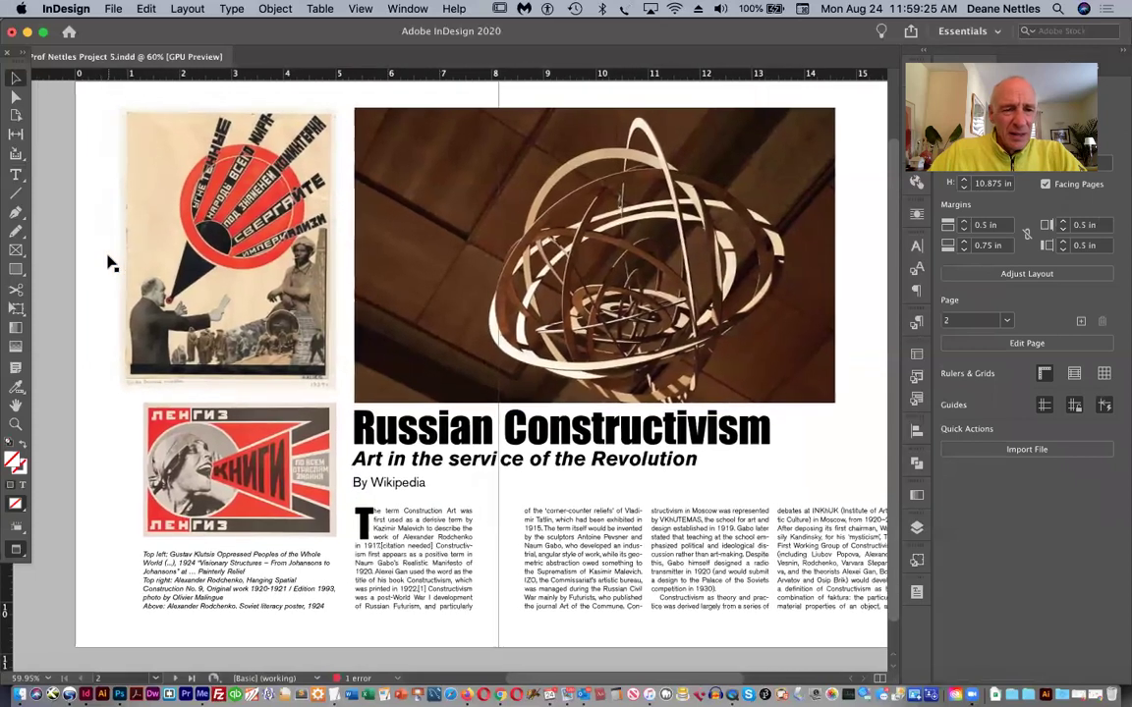
{"action": "scroll", "coordinate": [110, 264], "scroll_direction": "left", "scroll_amount": 2}
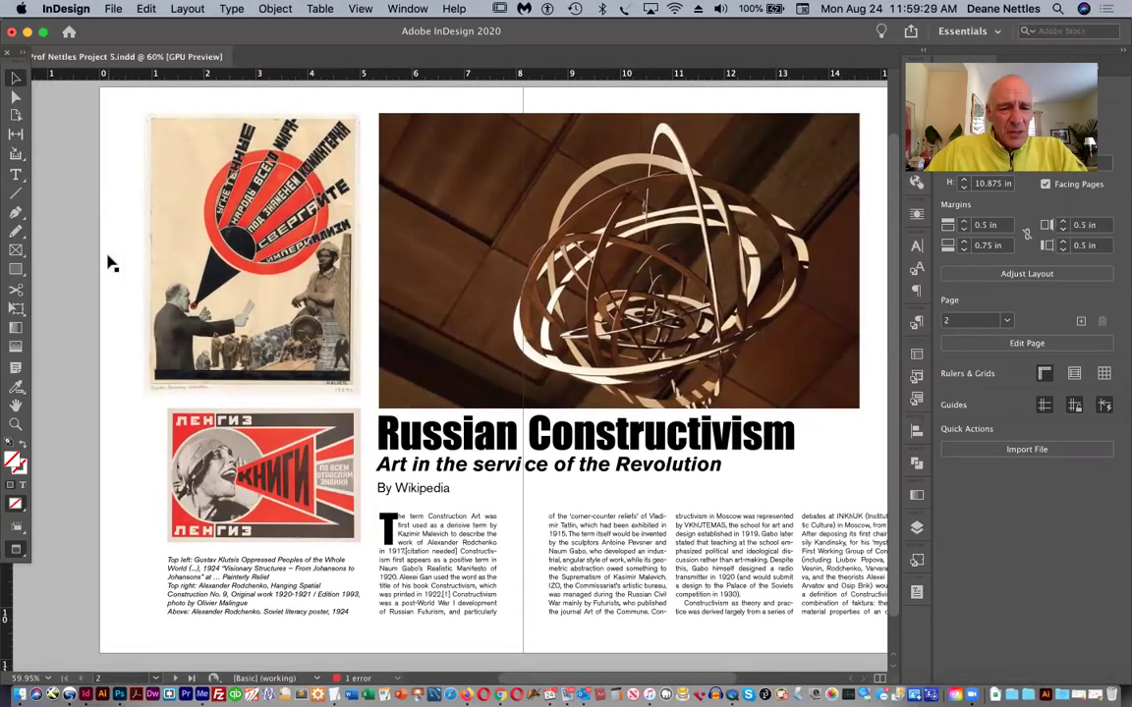
{"action": "left_click", "coordinate": [13, 275]}
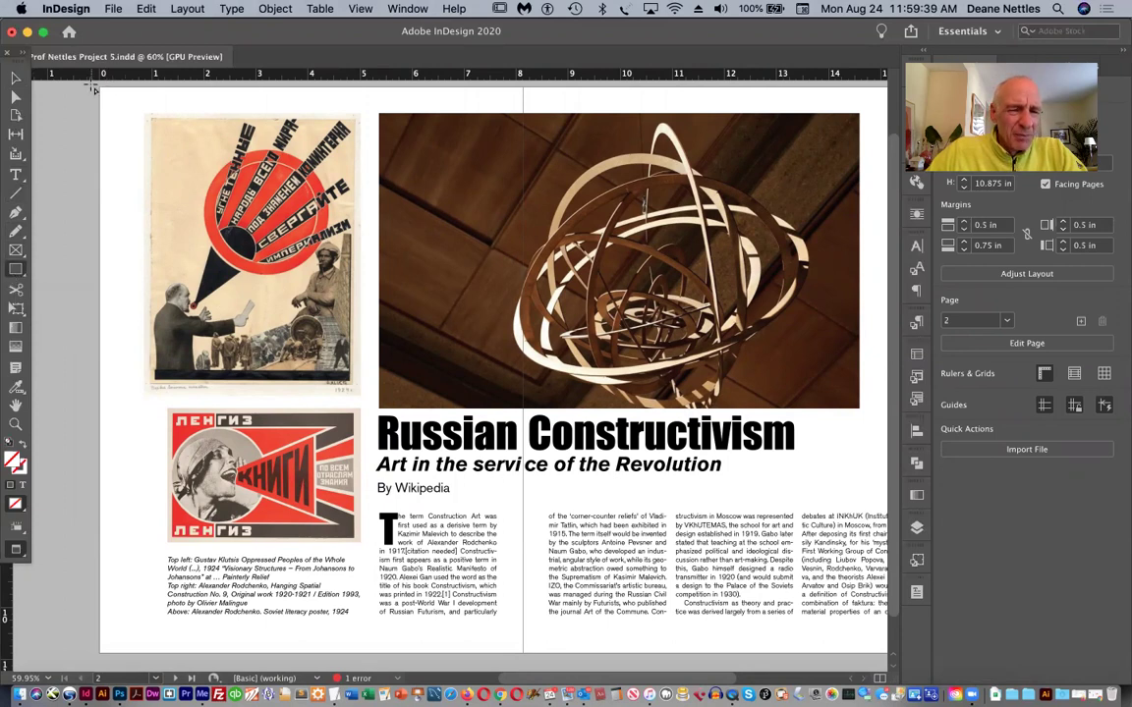
{"action": "left_click", "coordinate": [17, 550]}
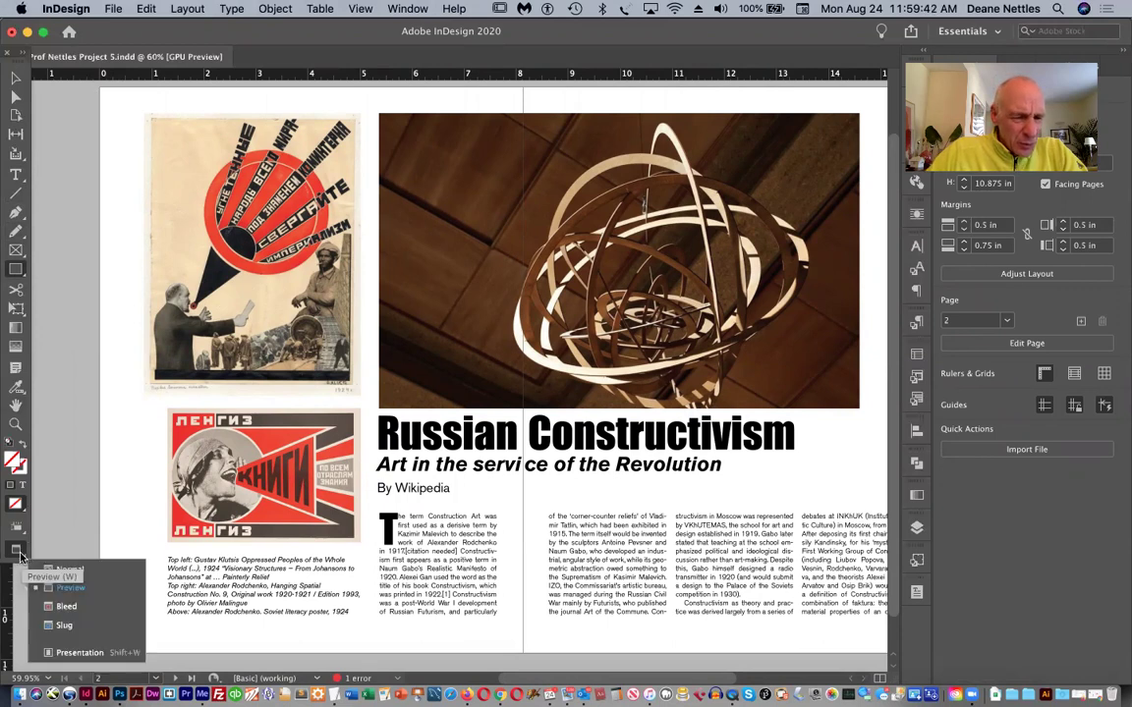
{"action": "left_click", "coordinate": [70, 569]}
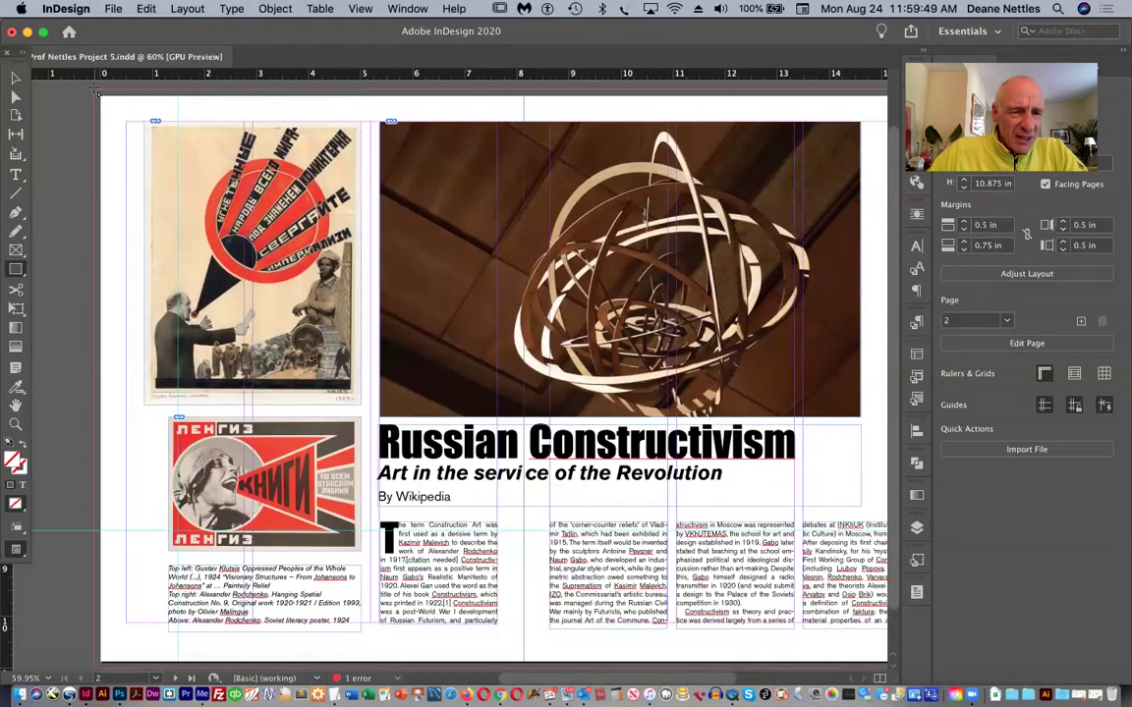
{"action": "left_click_drag", "start_coordinate": [95, 90], "coordinate": [371, 642]}
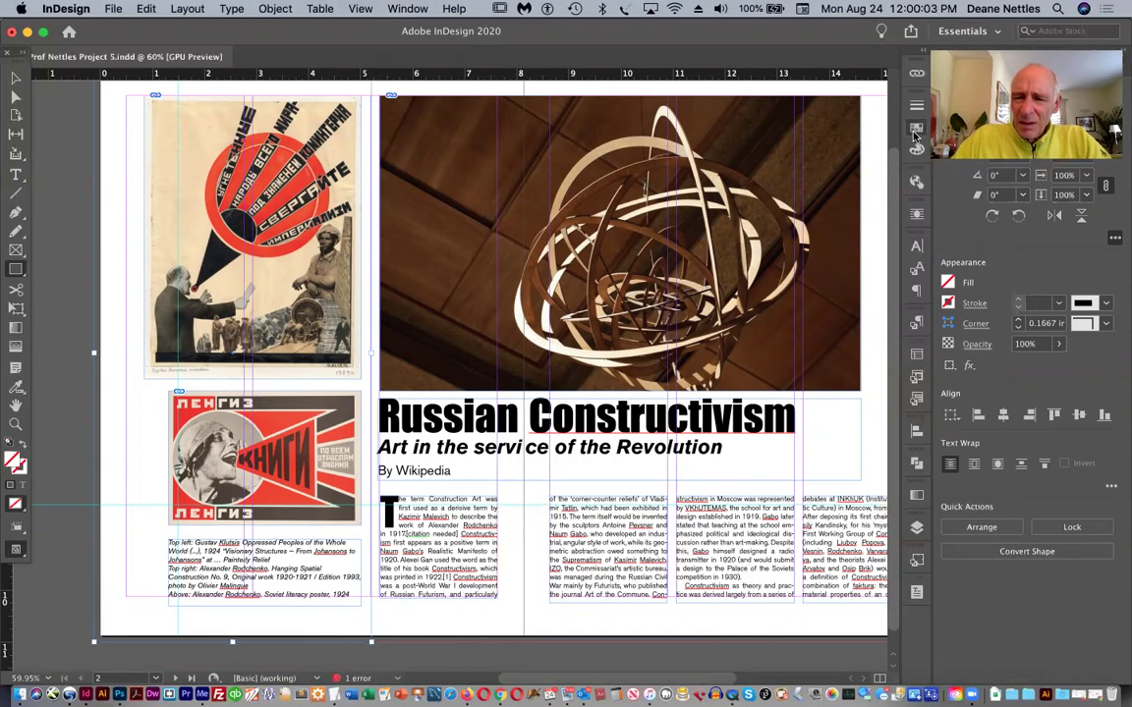
Fill the new rectangle with [Black] at a 66% tint and deselect it.
{"action": "left_click", "coordinate": [915, 136]}
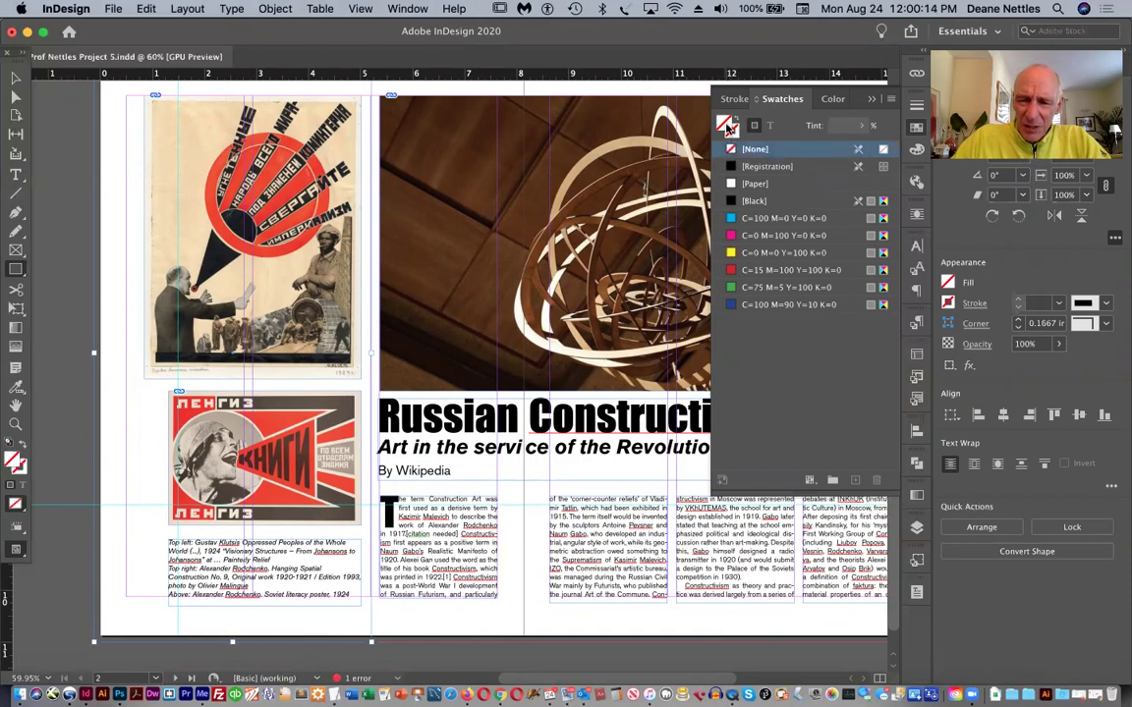
{"action": "left_click", "coordinate": [754, 201]}
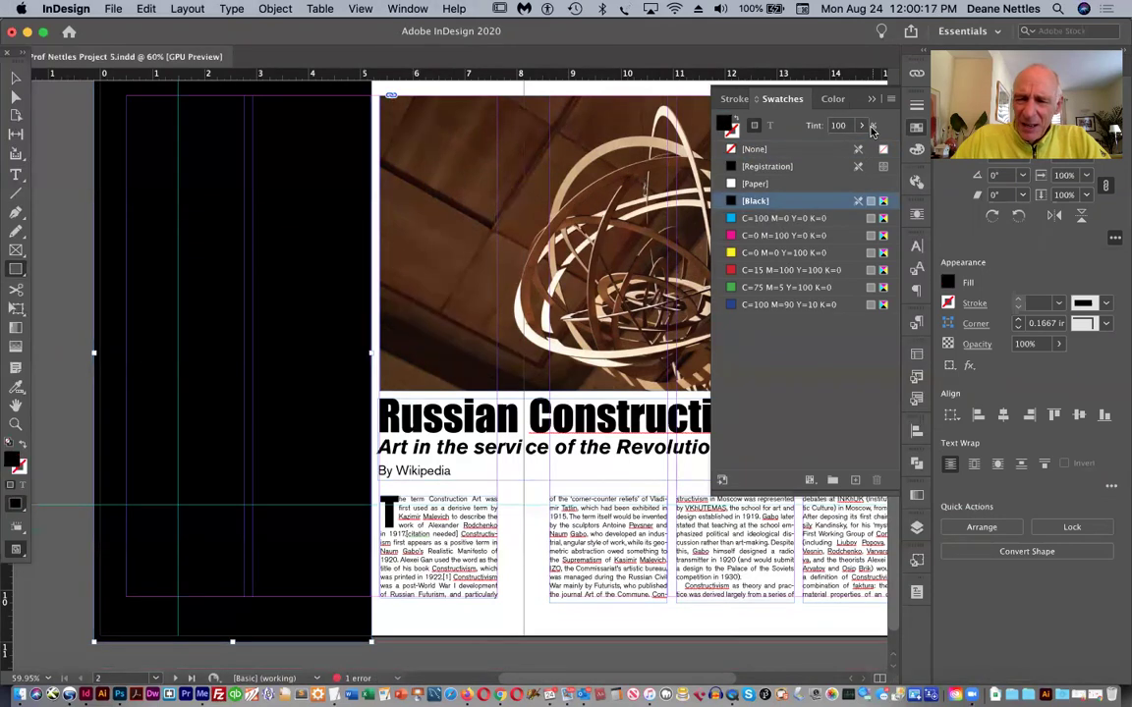
{"action": "left_click", "coordinate": [861, 126]}
{"action": "left_click_drag", "start_coordinate": [863, 148], "coordinate": [834, 151]}
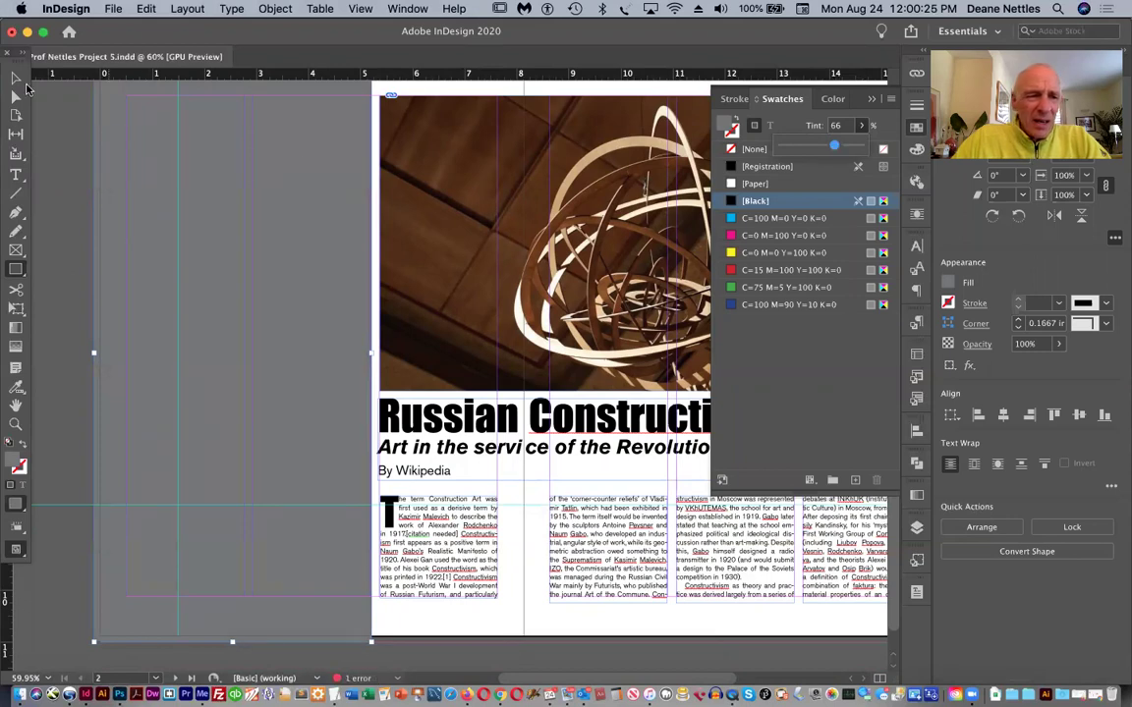
{"action": "left_click", "coordinate": [13, 79]}
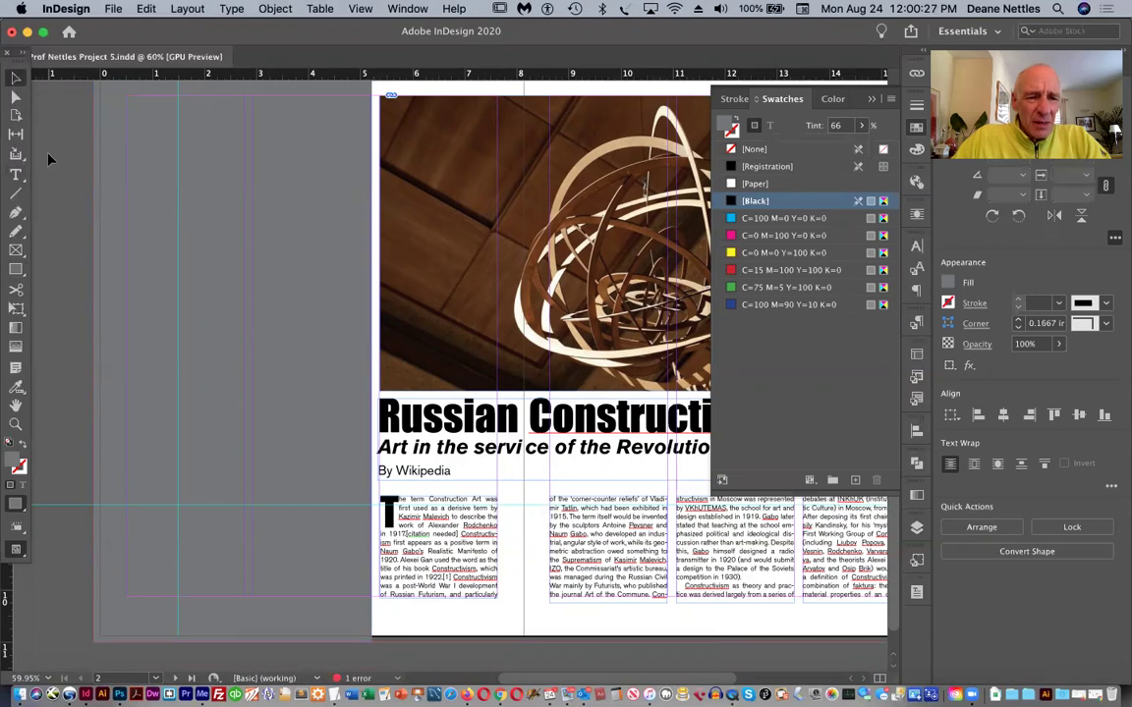
{"action": "left_click", "coordinate": [49, 160]}
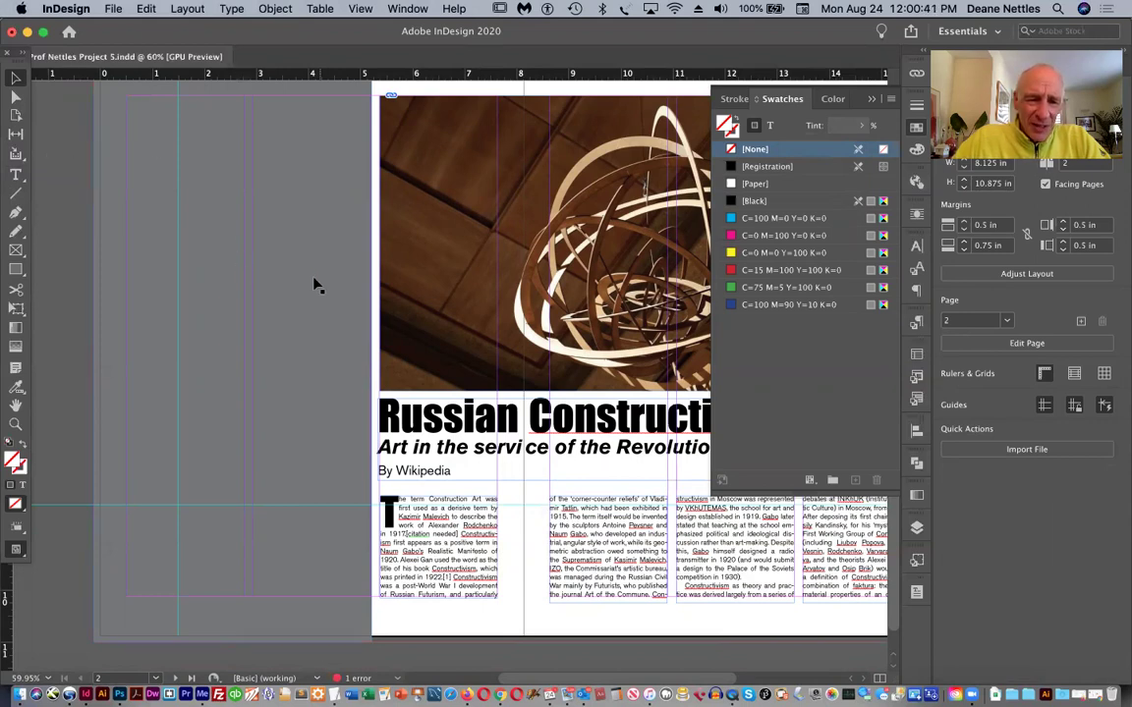
Send the grey rectangle on the left page to the back, behind the pictures and captions.
{"action": "left_click", "coordinate": [310, 280]}
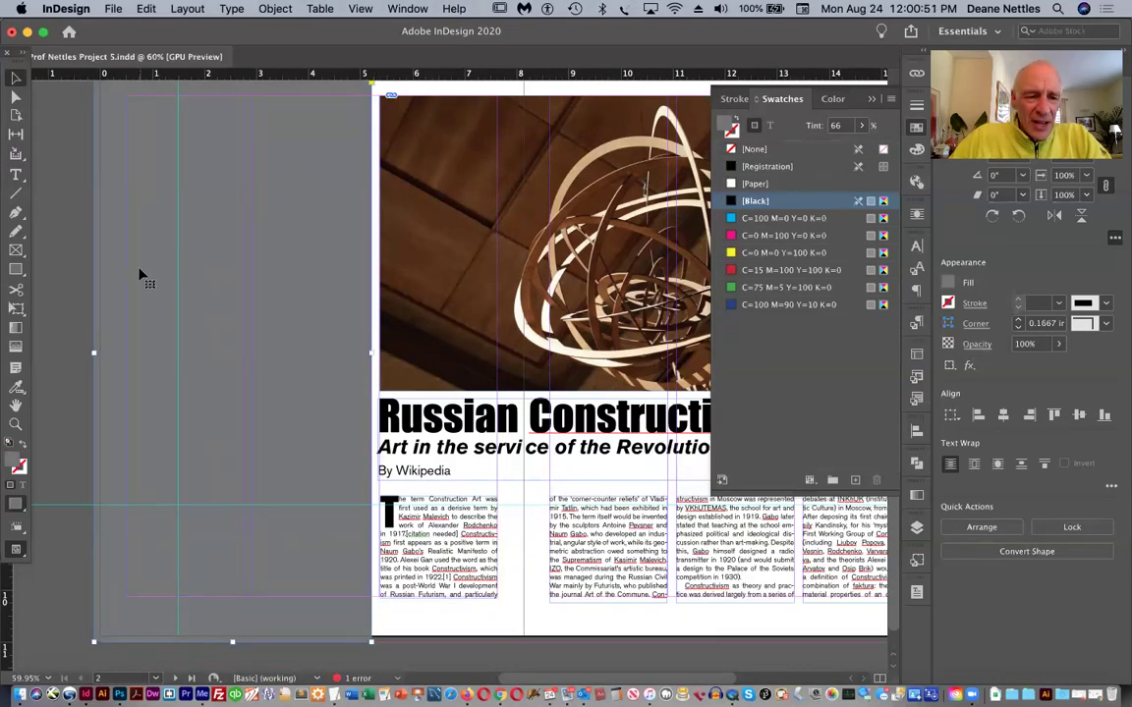
{"action": "left_click", "coordinate": [273, 9]}
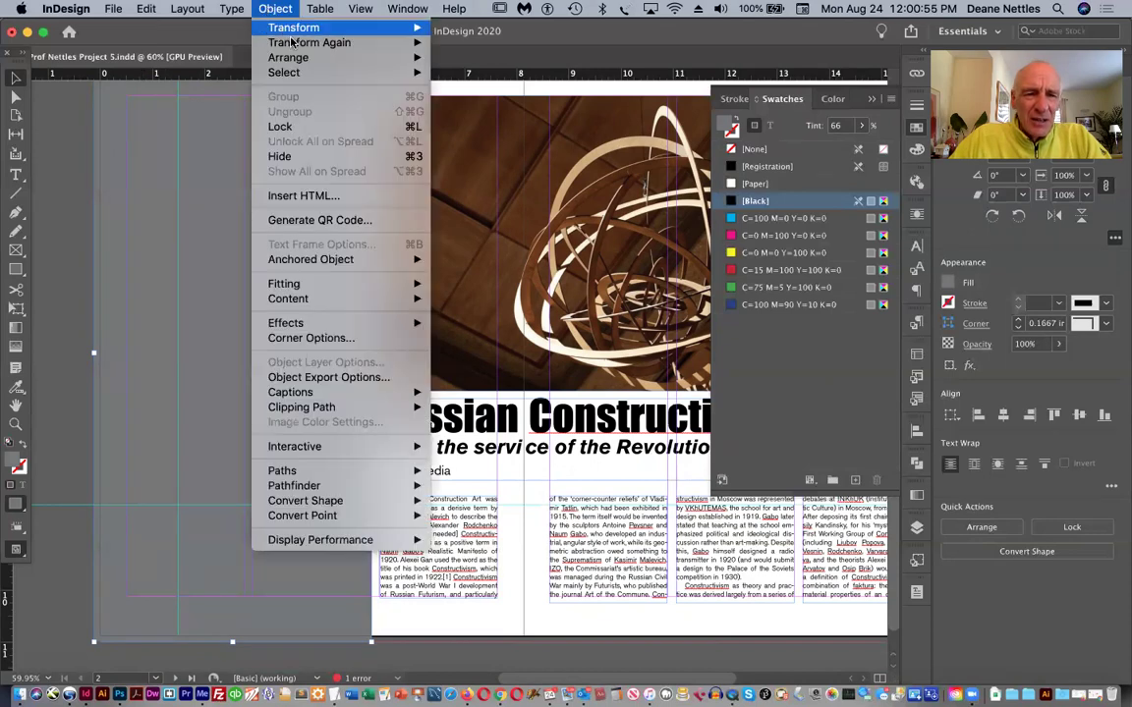
{"action": "mouse_move", "coordinate": [272, 57]}
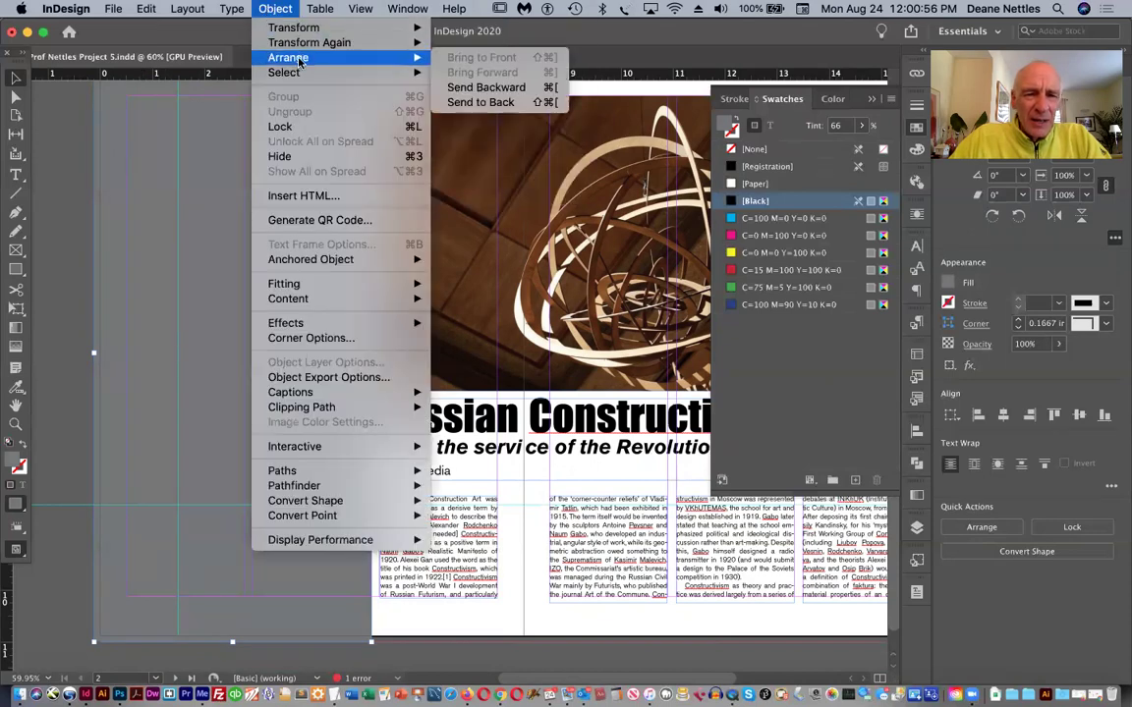
{"action": "left_click", "coordinate": [480, 102]}
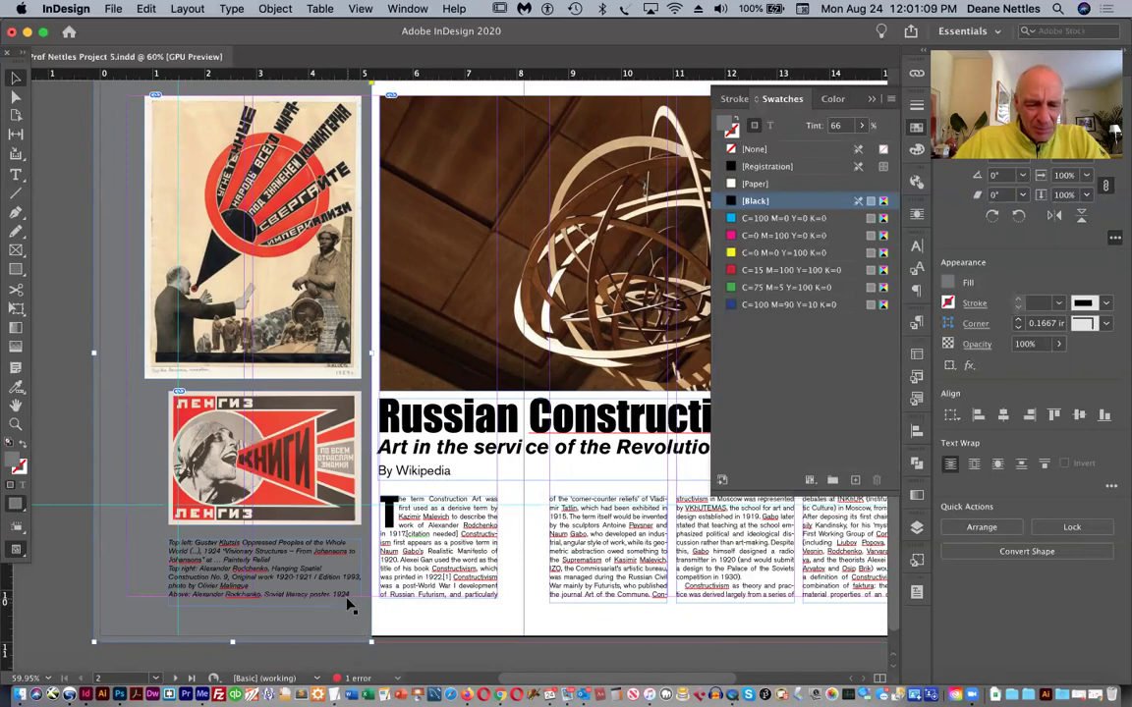
Colour all of the picture caption text on the grey panel with the [Paper] swatch and deselect it.
{"action": "double_click", "coordinate": [316, 548]}
{"action": "key", "text": "super+a"}
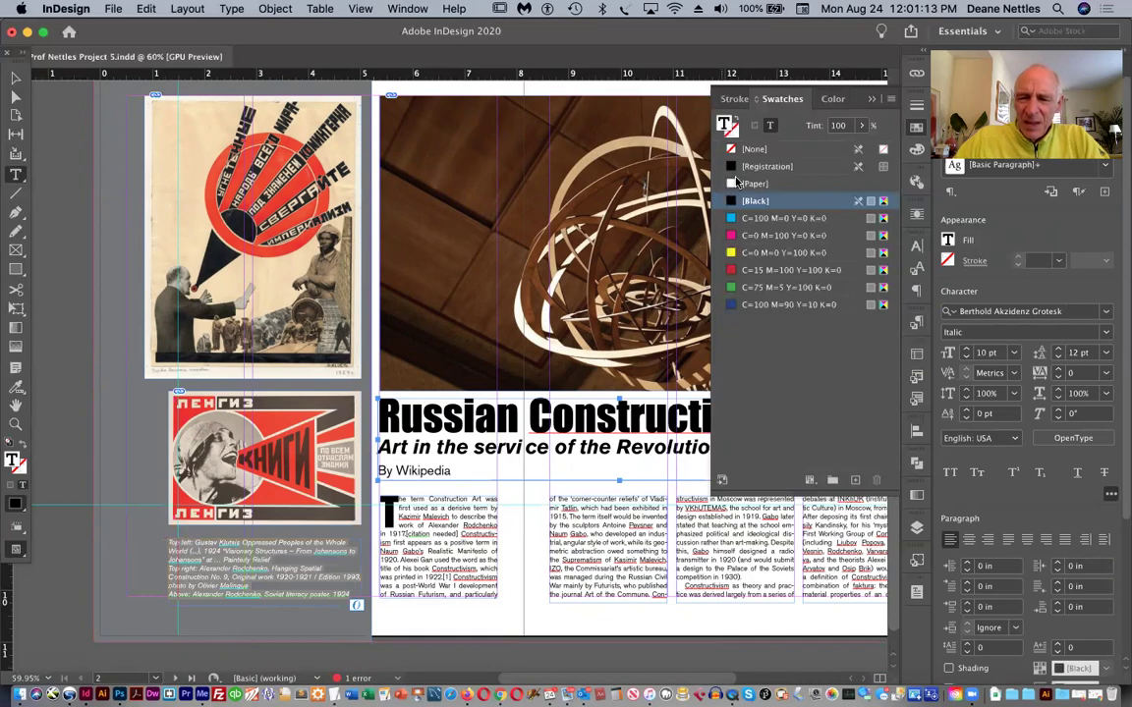
{"action": "left_click", "coordinate": [751, 185]}
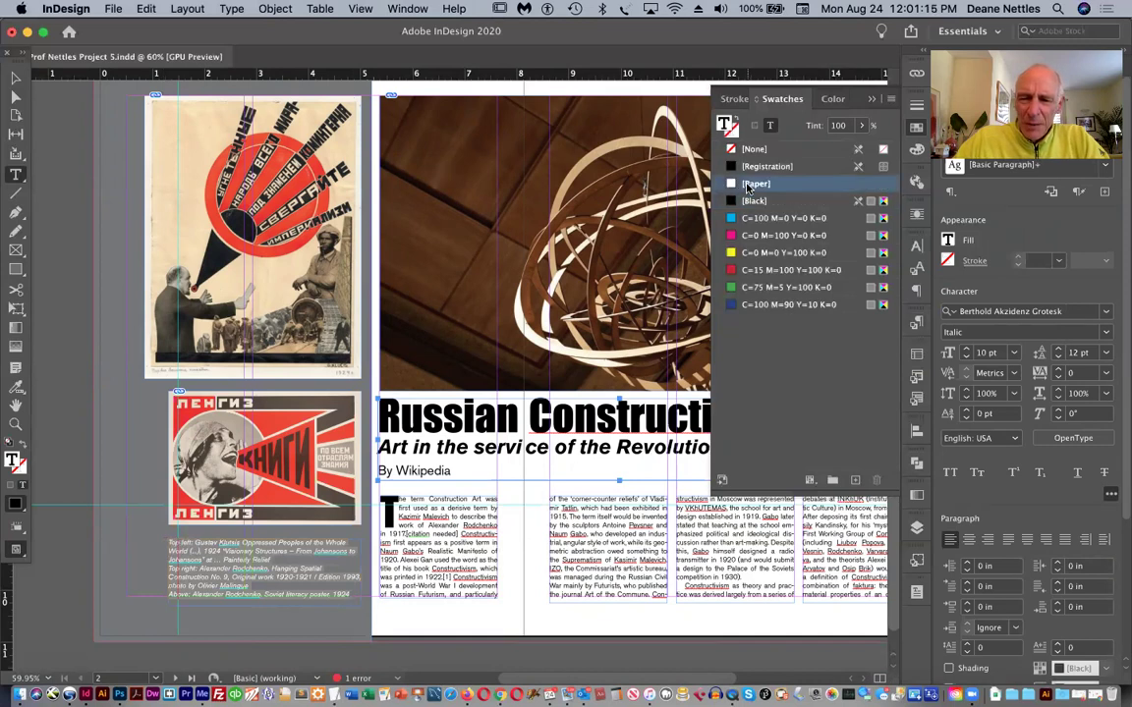
{"action": "key", "text": "Escape"}
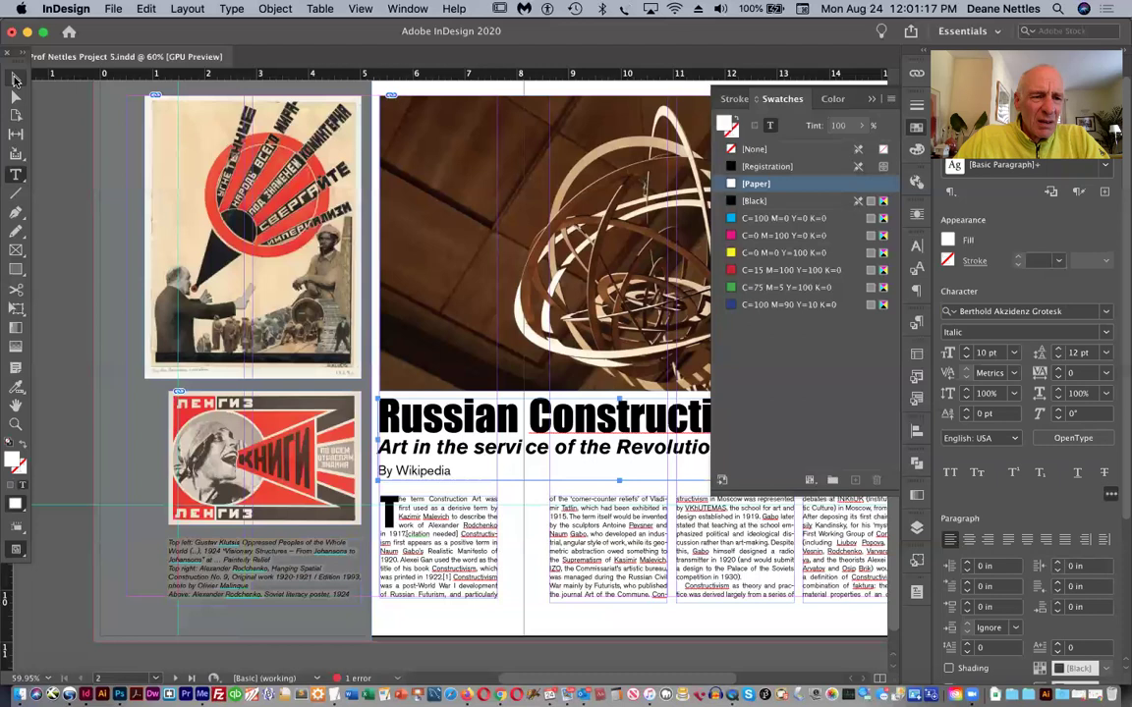
{"action": "left_click", "coordinate": [62, 140]}
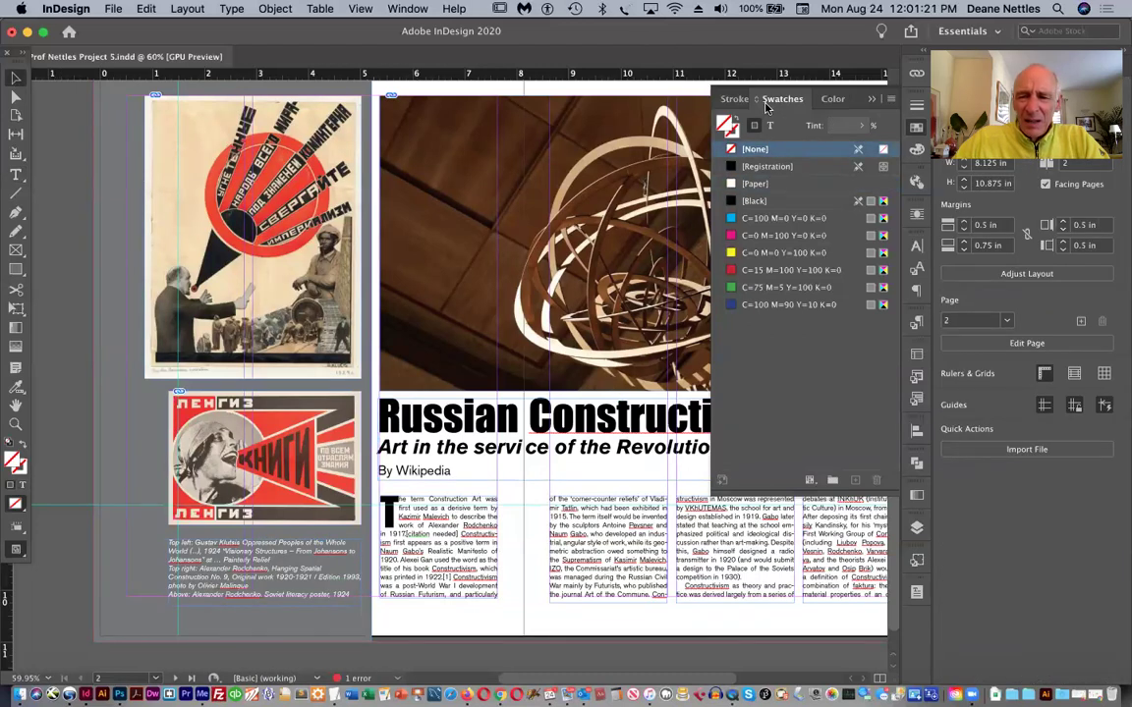
{"action": "left_click", "coordinate": [871, 100]}
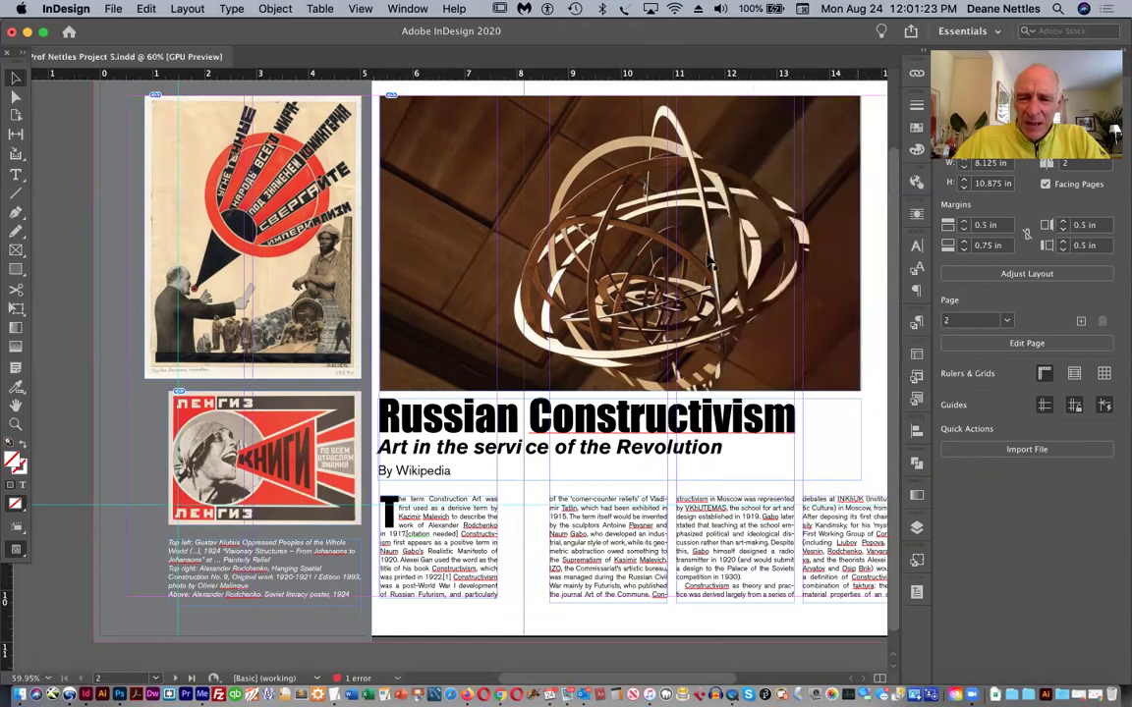
Show the spread in Preview screen mode, without guides and frame edges, and bring the whole page into view.
{"action": "scroll", "coordinate": [648, 295], "scroll_direction": "up", "scroll_amount": 2}
{"action": "scroll", "coordinate": [649, 295], "scroll_direction": "right", "scroll_amount": 2}
{"action": "scroll", "coordinate": [649, 295], "scroll_direction": "up", "scroll_amount": 3}
{"action": "scroll", "coordinate": [649, 295], "scroll_direction": "right", "scroll_amount": 3}
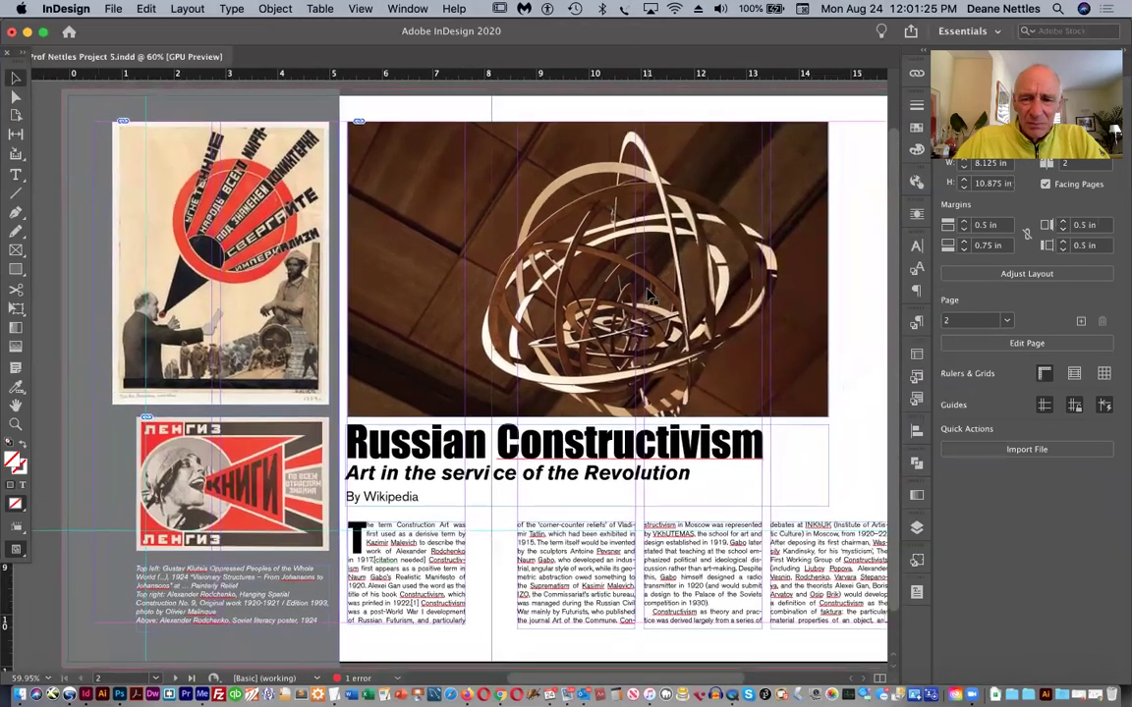
{"action": "scroll", "coordinate": [648, 294], "scroll_direction": "down", "scroll_amount": 3}
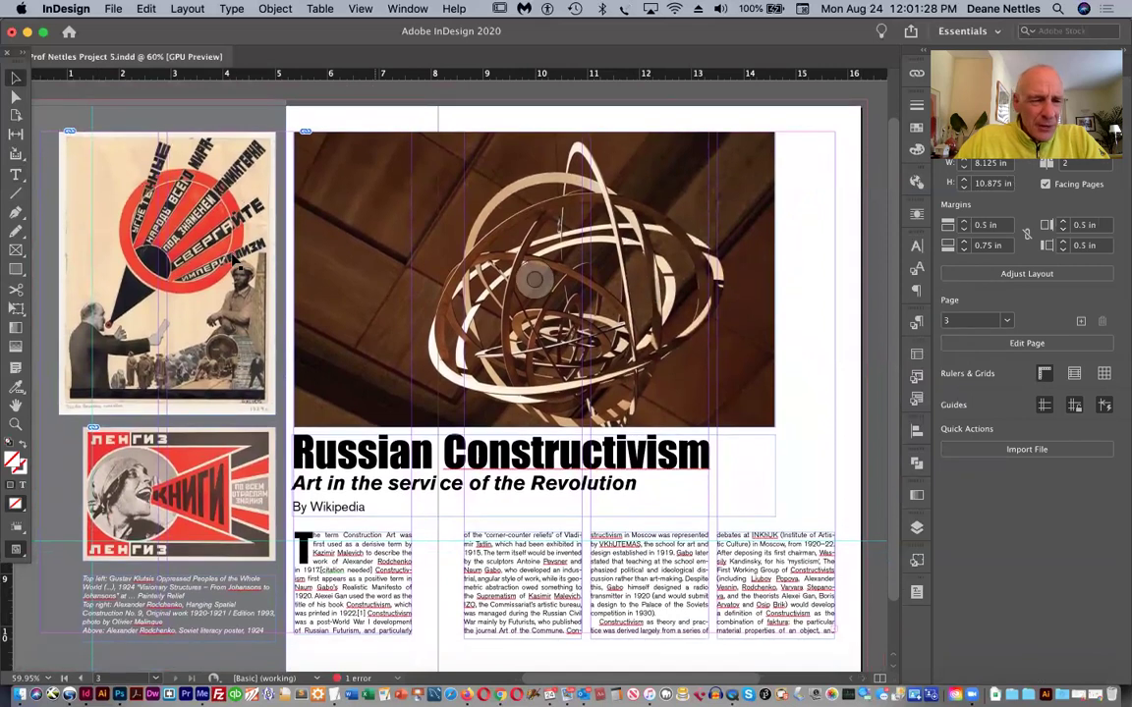
{"action": "left_click", "coordinate": [17, 552]}
{"action": "left_click", "coordinate": [71, 587]}
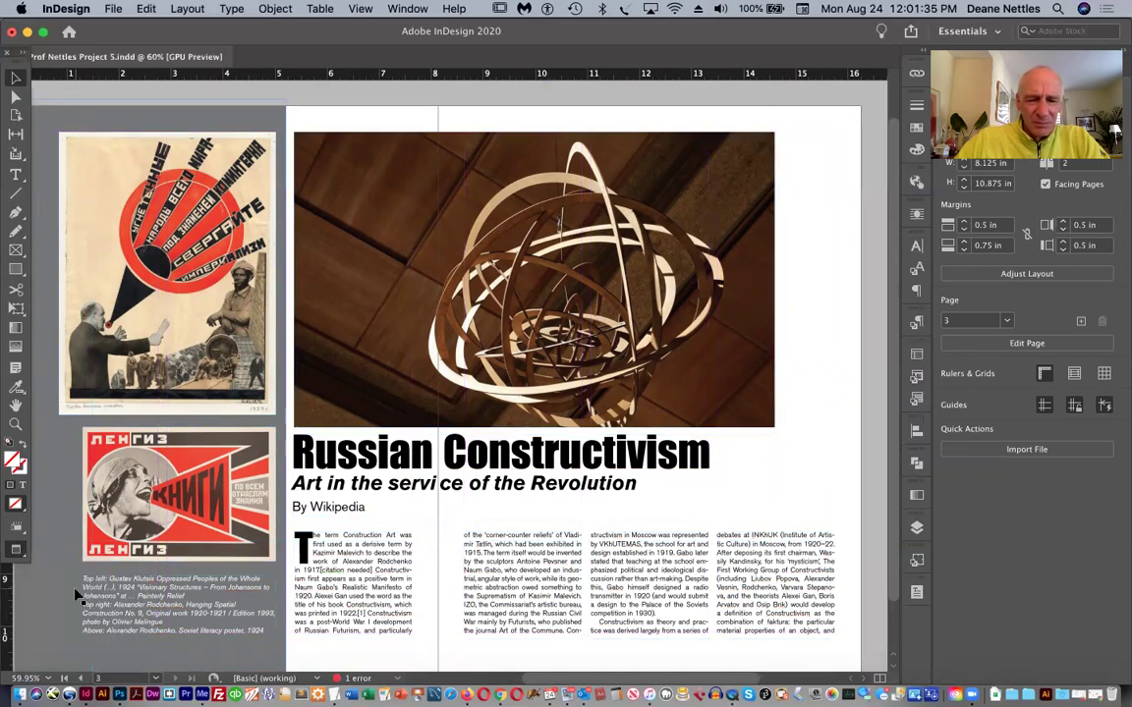
{"action": "scroll", "coordinate": [76, 595], "scroll_direction": "down", "scroll_amount": 1}
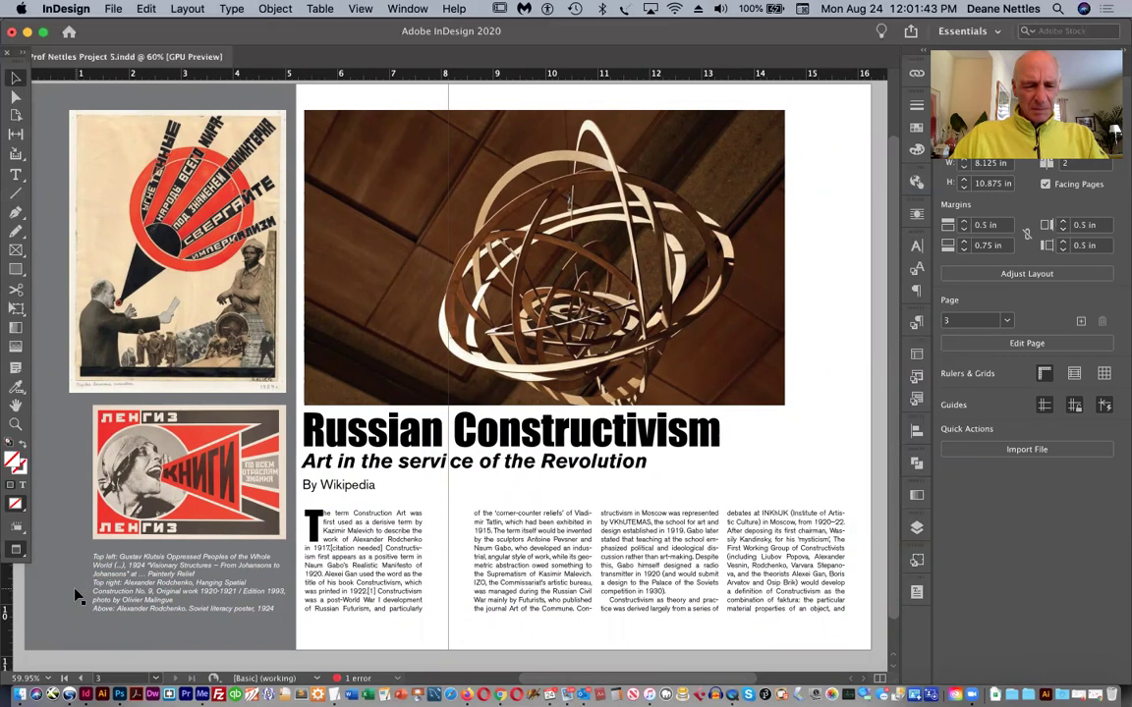
Save the document under a new name with "v2" added after "Project 5", in the Project 5 Design On a Grid folder.
{"action": "left_click", "coordinate": [113, 9]}
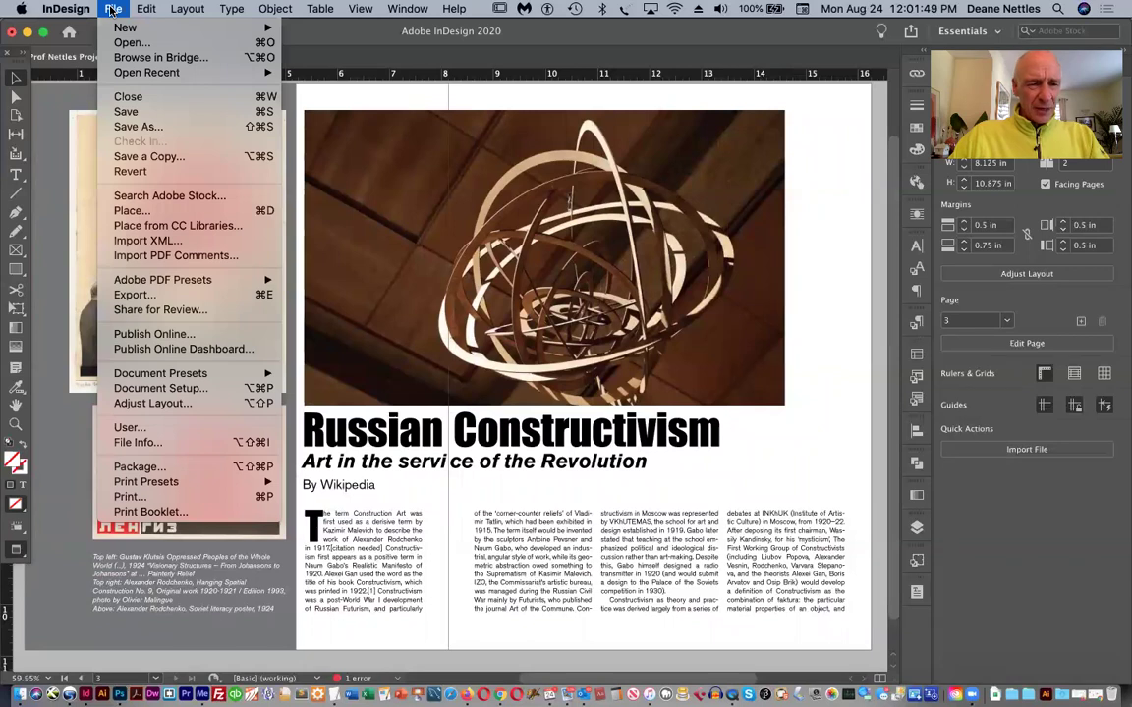
{"action": "left_click", "coordinate": [136, 127]}
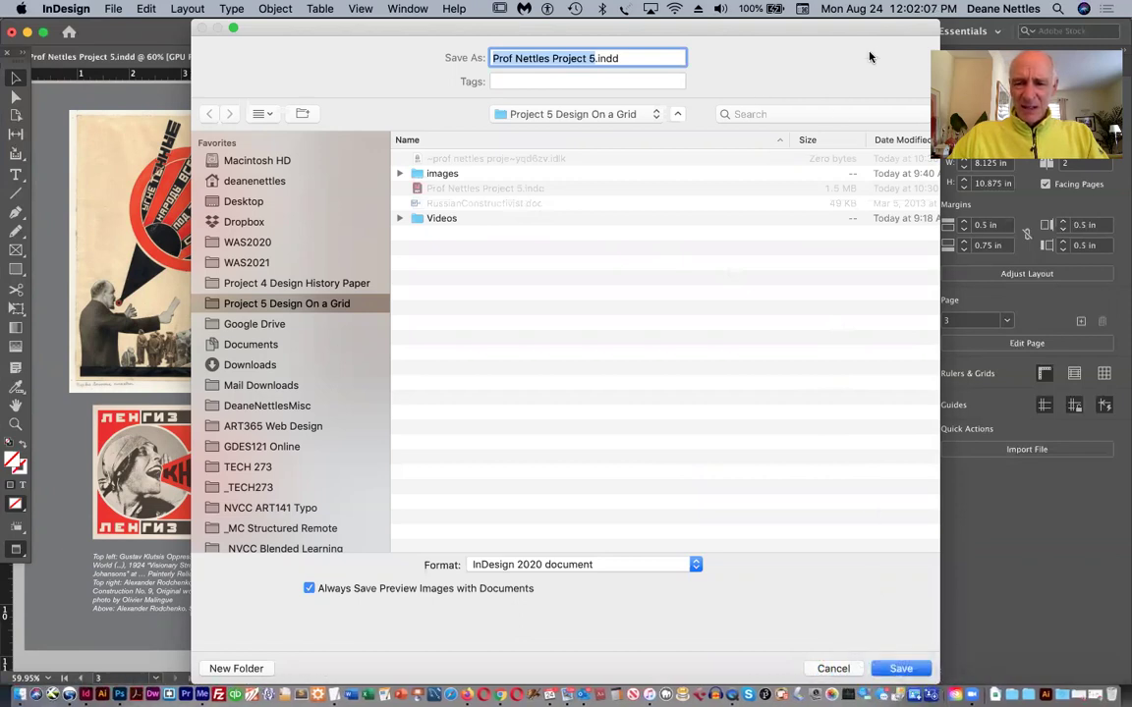
{"action": "left_click_drag", "start_coordinate": [862, 30], "coordinate": [864, 76]}
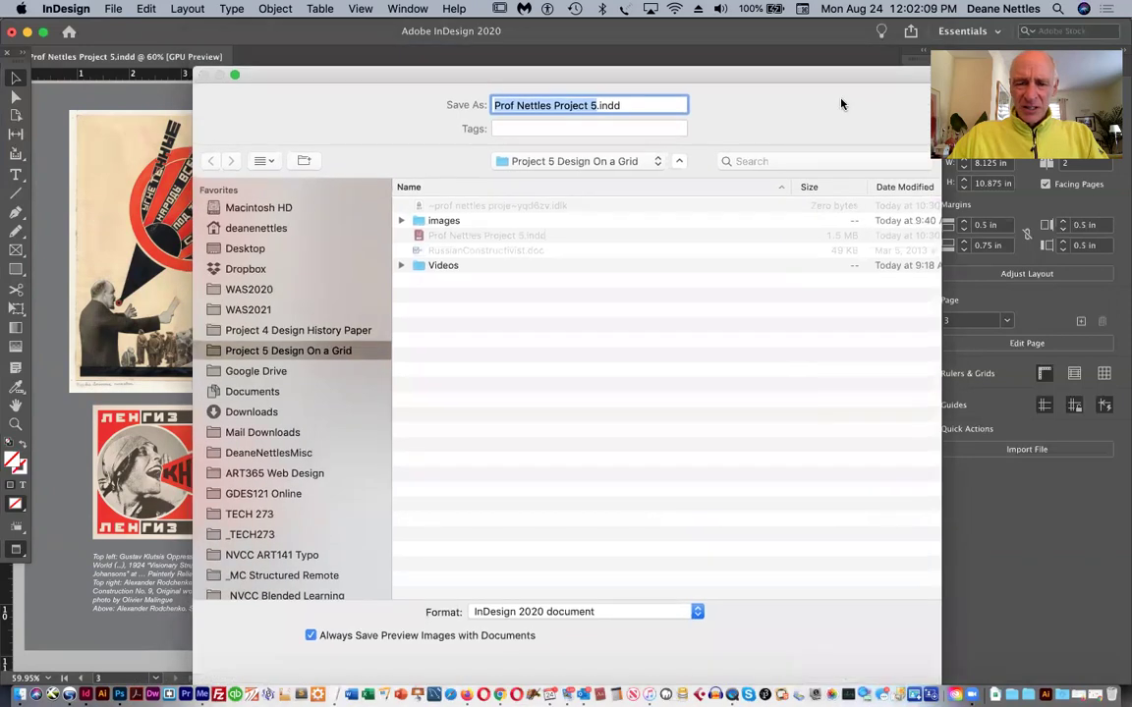
{"action": "left_click", "coordinate": [595, 106]}
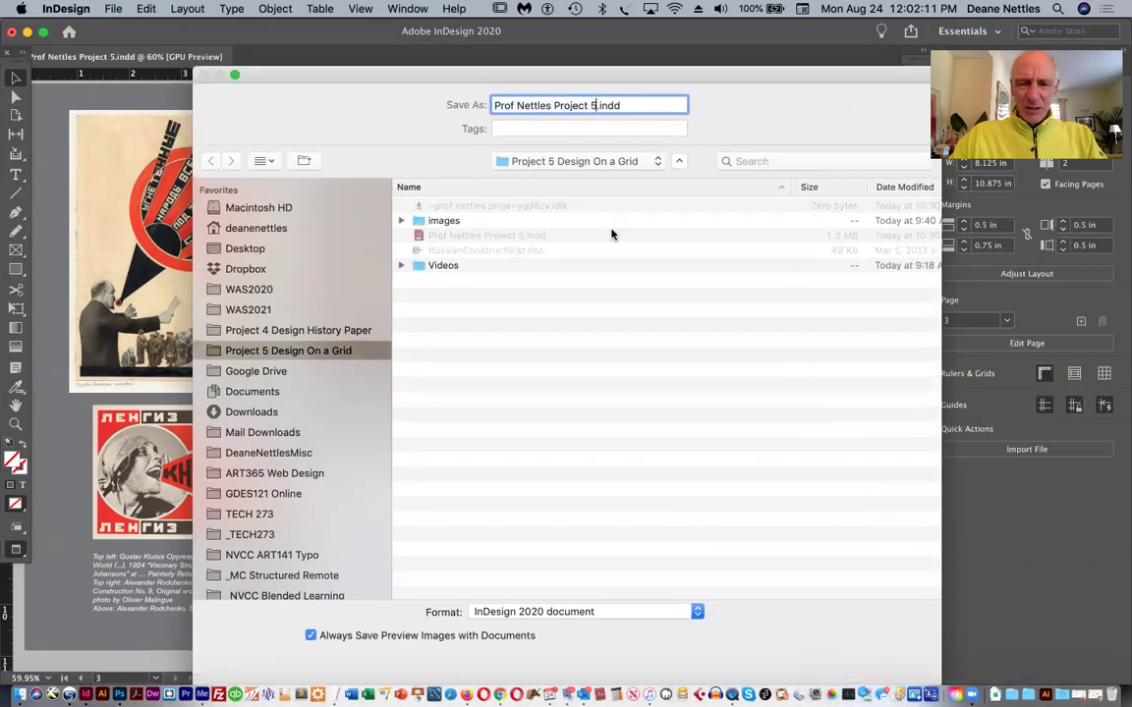
{"action": "type", "text": "v"}
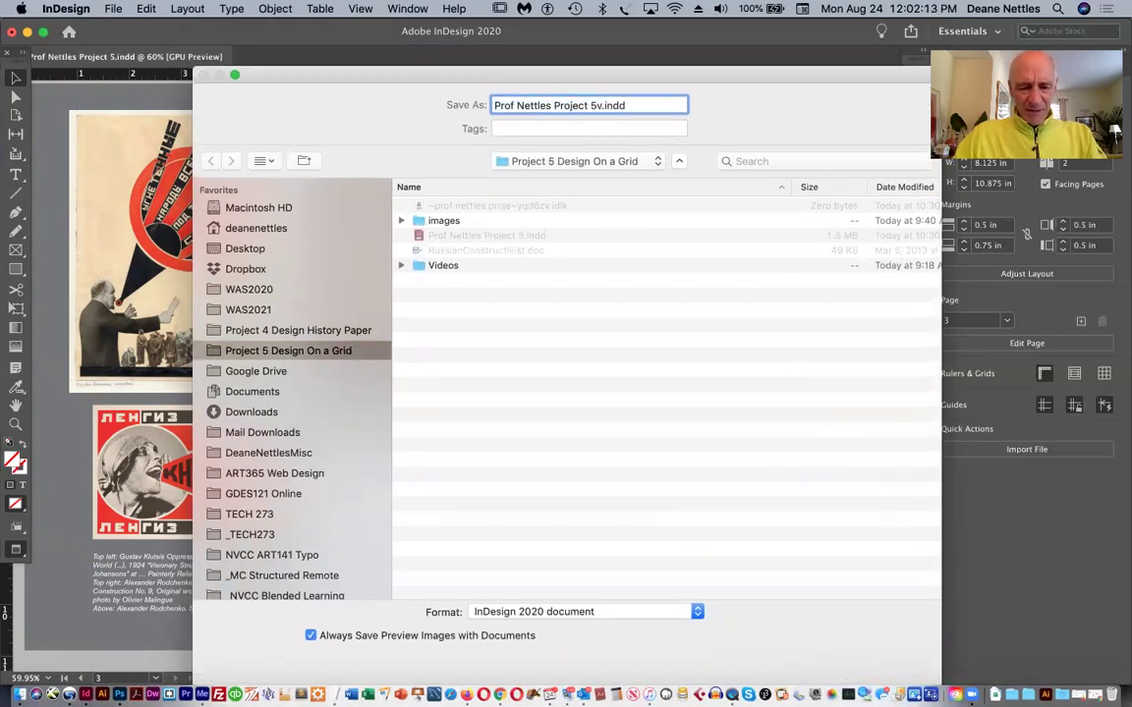
{"action": "type", "text": "2"}
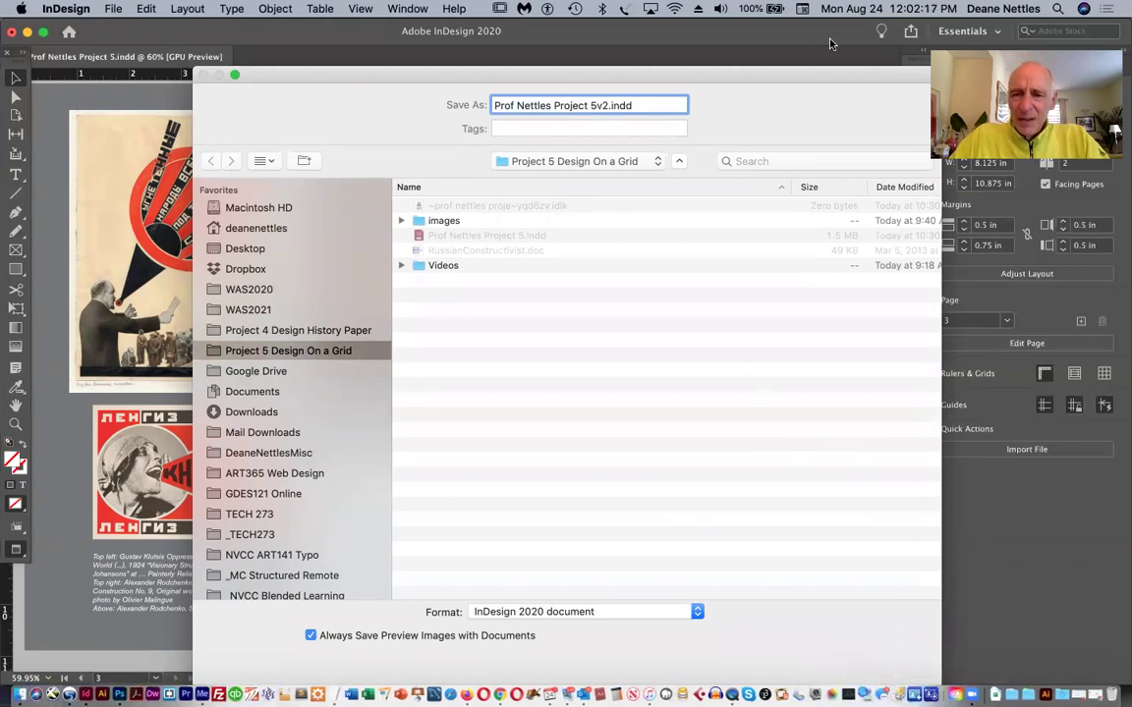
{"action": "left_click_drag", "start_coordinate": [338, 77], "coordinate": [335, 36]}
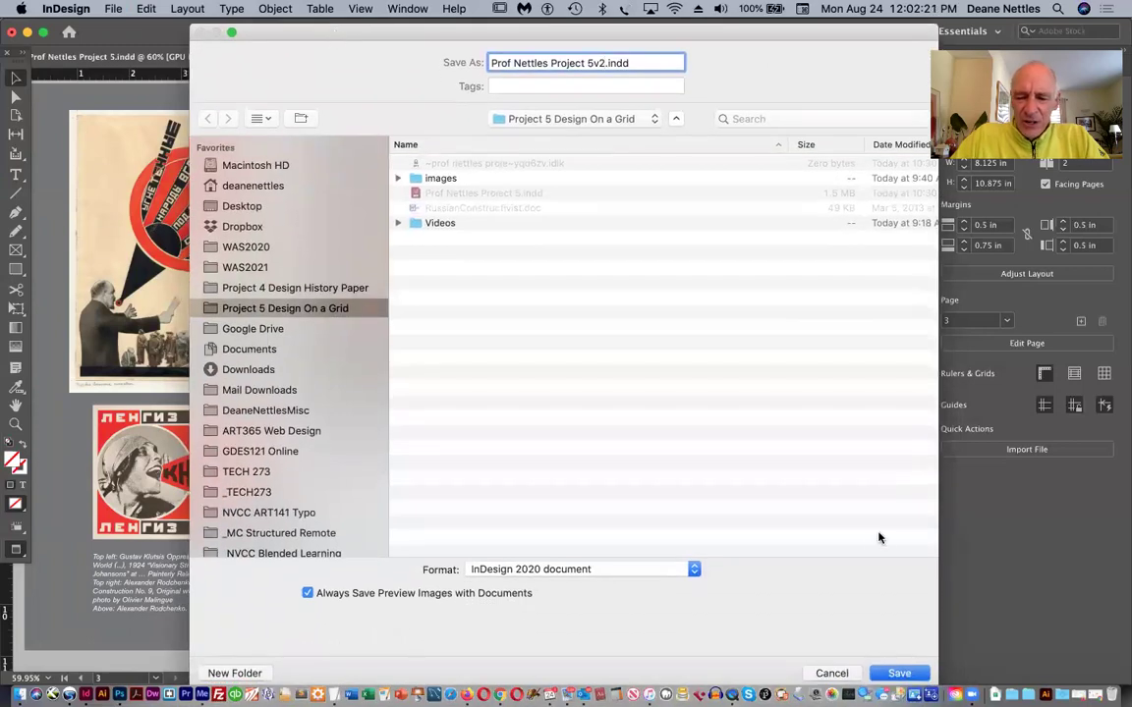
{"action": "left_click", "coordinate": [899, 674]}
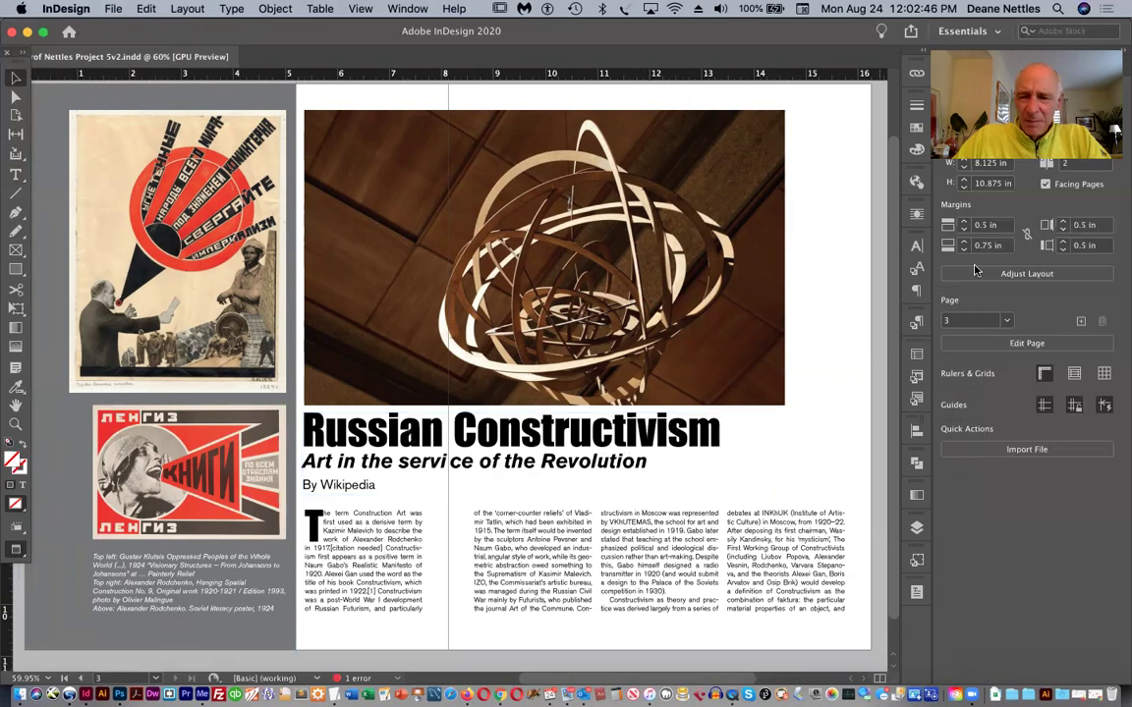
{"action": "left_click", "coordinate": [913, 130]}
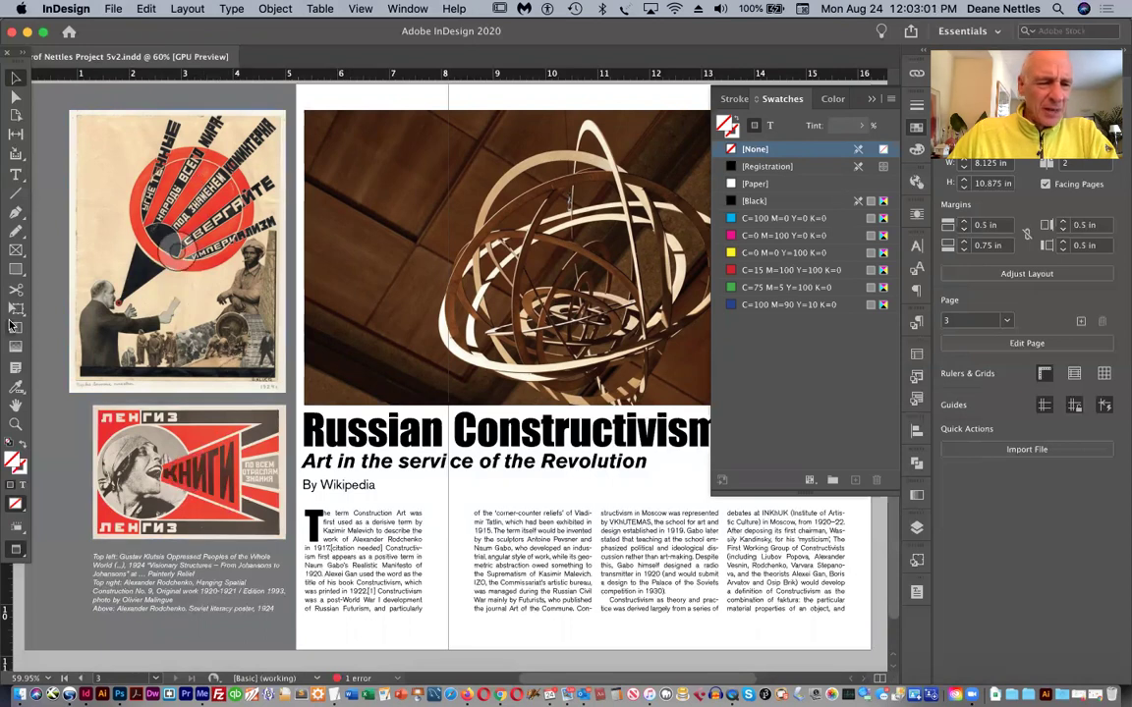
{"action": "left_click", "coordinate": [16, 391]}
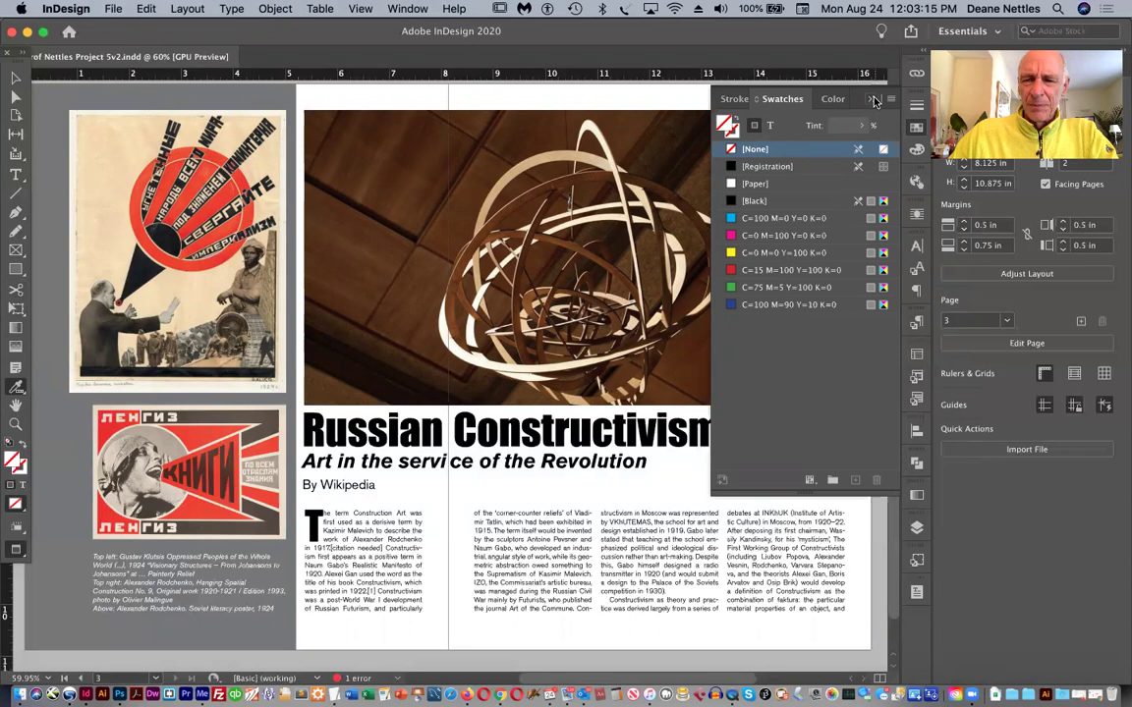
{"action": "left_click", "coordinate": [792, 93]}
{"action": "left_click", "coordinate": [15, 78]}
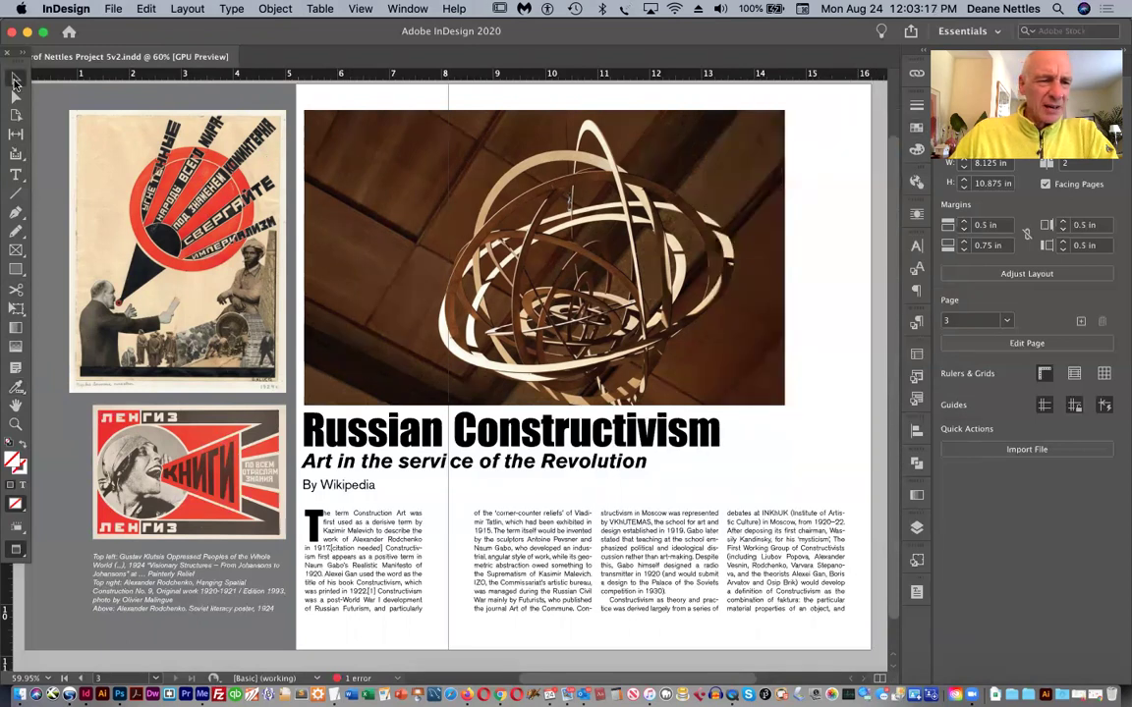
Extract a colour theme from the upper-left poster with the Color Theme tool and add its Colorful theme to the swatches.
{"action": "left_click", "coordinate": [126, 287]}
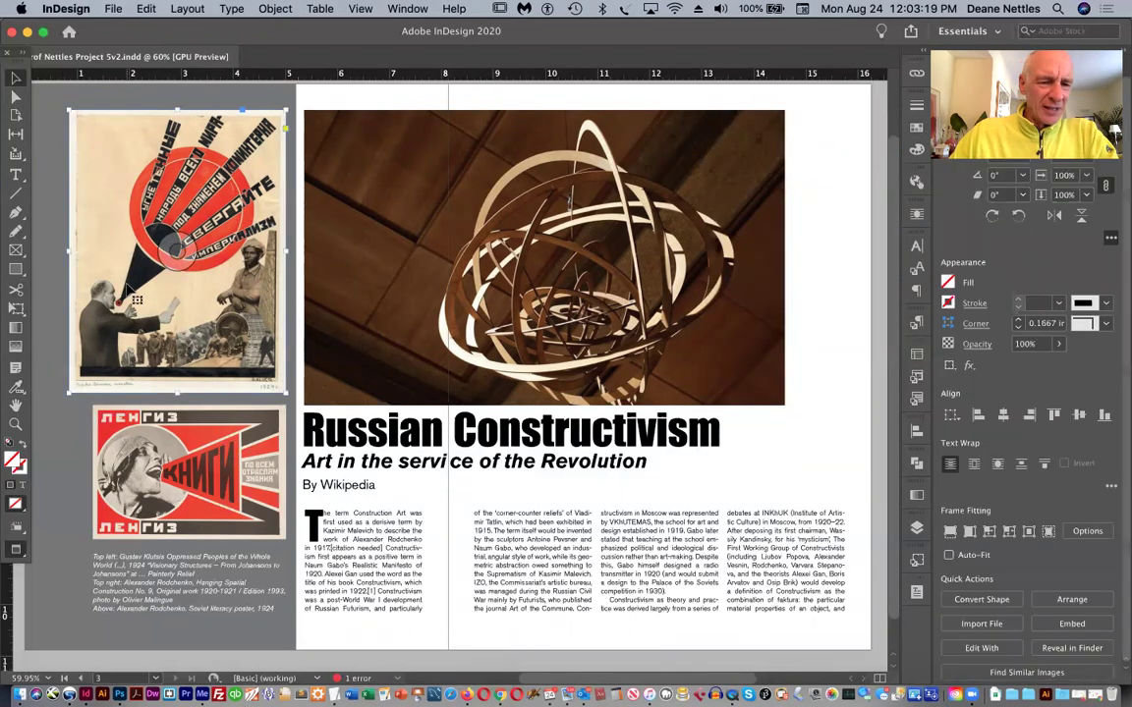
{"action": "left_click", "coordinate": [15, 389]}
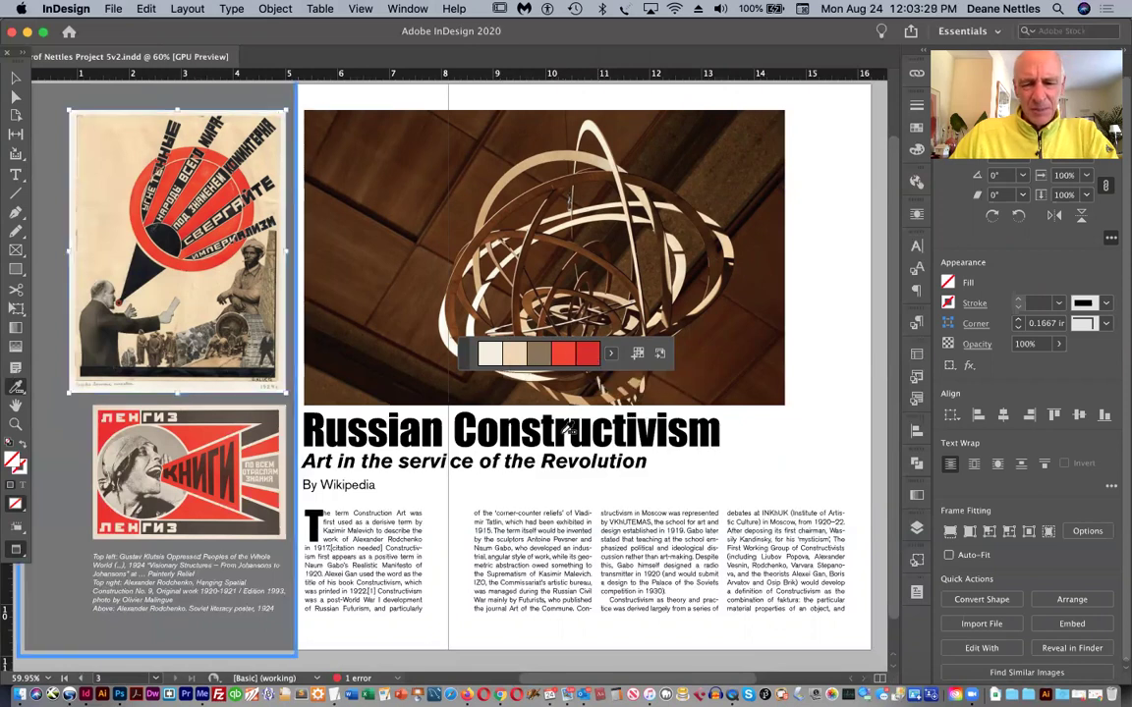
{"action": "left_click", "coordinate": [611, 353]}
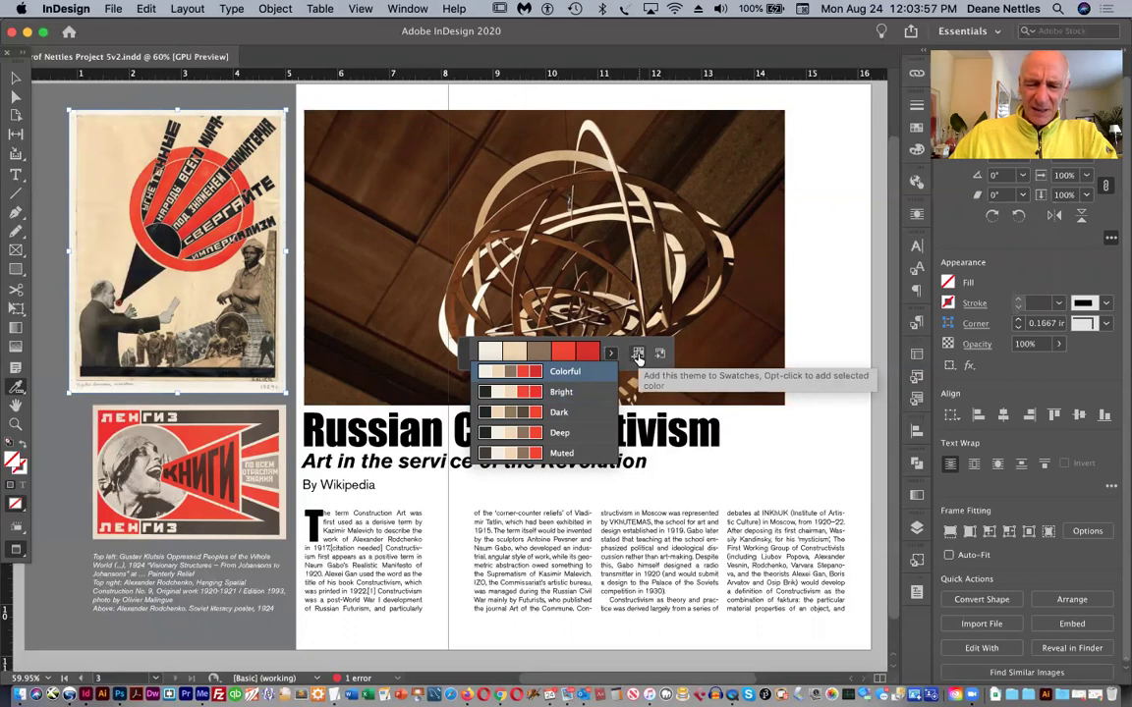
{"action": "left_click", "coordinate": [638, 355]}
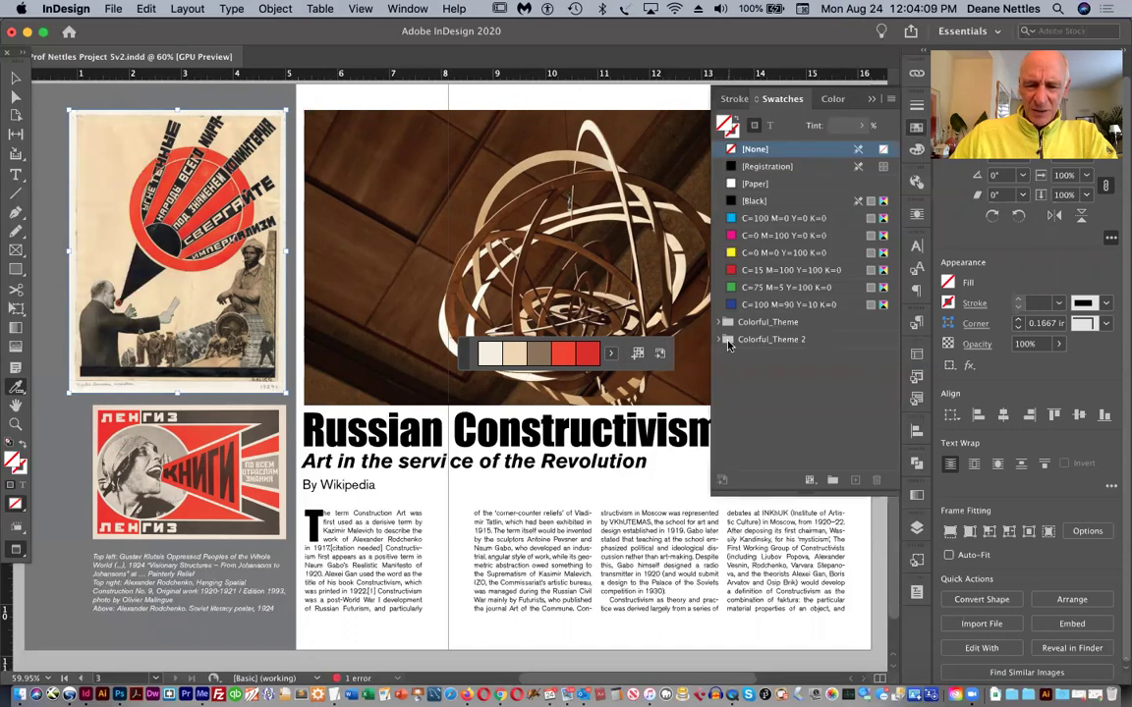
Delete the duplicate swatch group Colorful_Theme 2.
{"action": "left_click", "coordinate": [16, 80]}
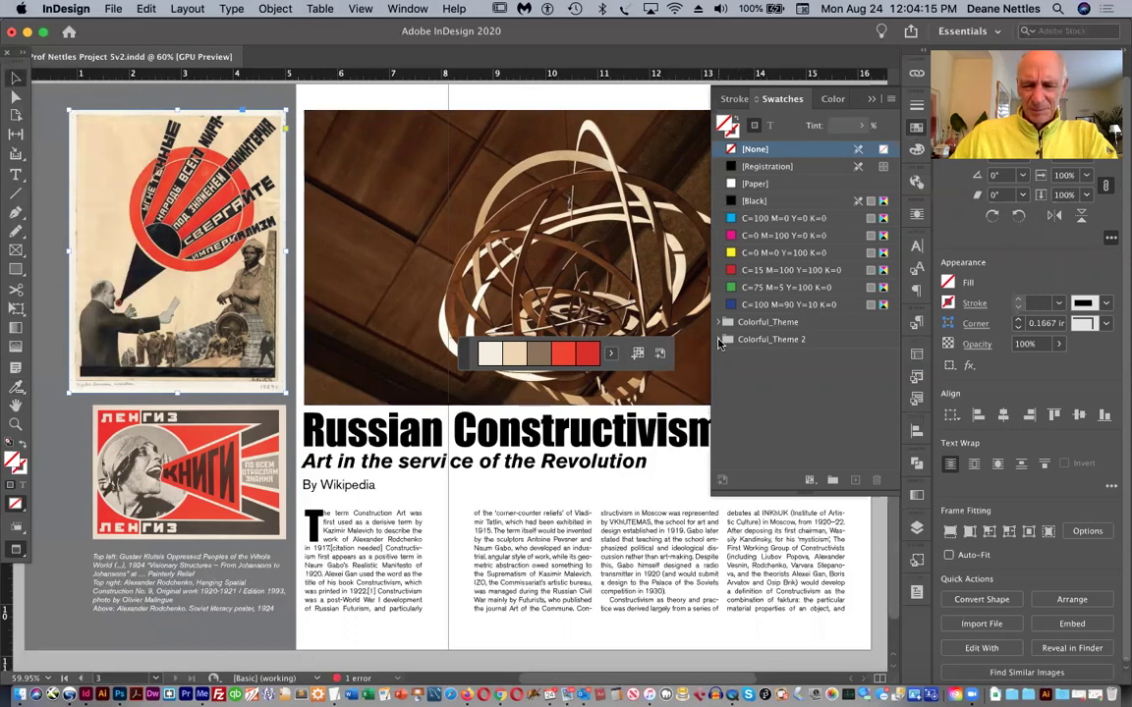
{"action": "left_click", "coordinate": [722, 339]}
{"action": "left_click", "coordinate": [729, 340]}
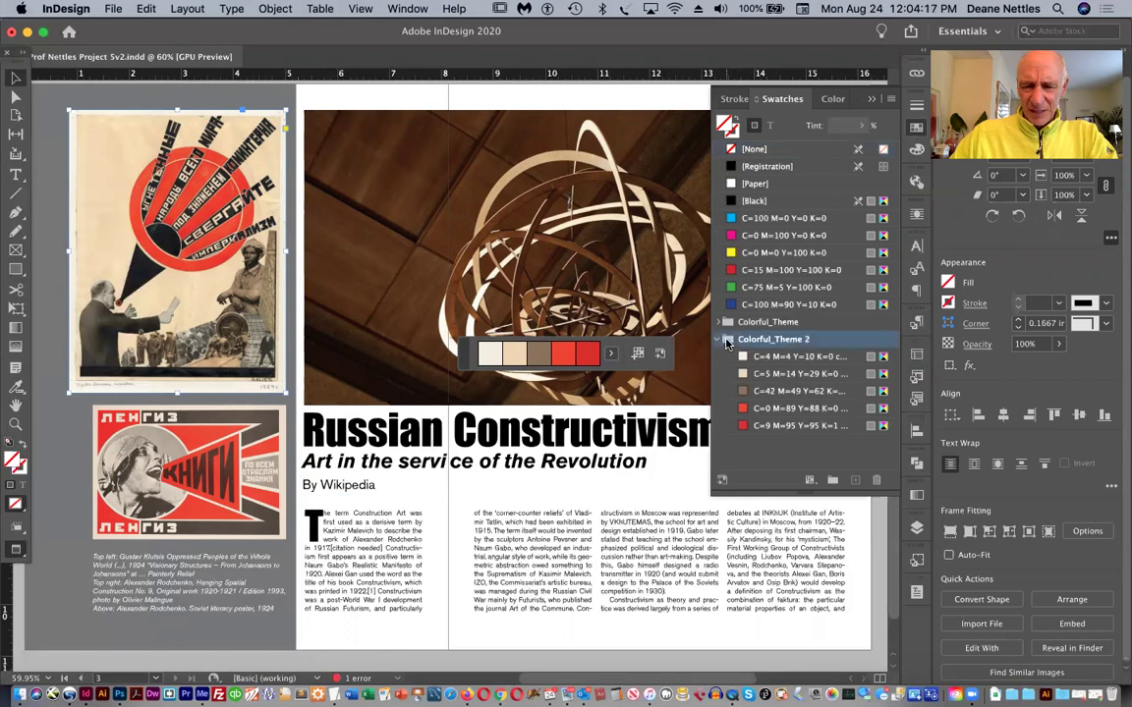
{"action": "left_click", "coordinate": [877, 482]}
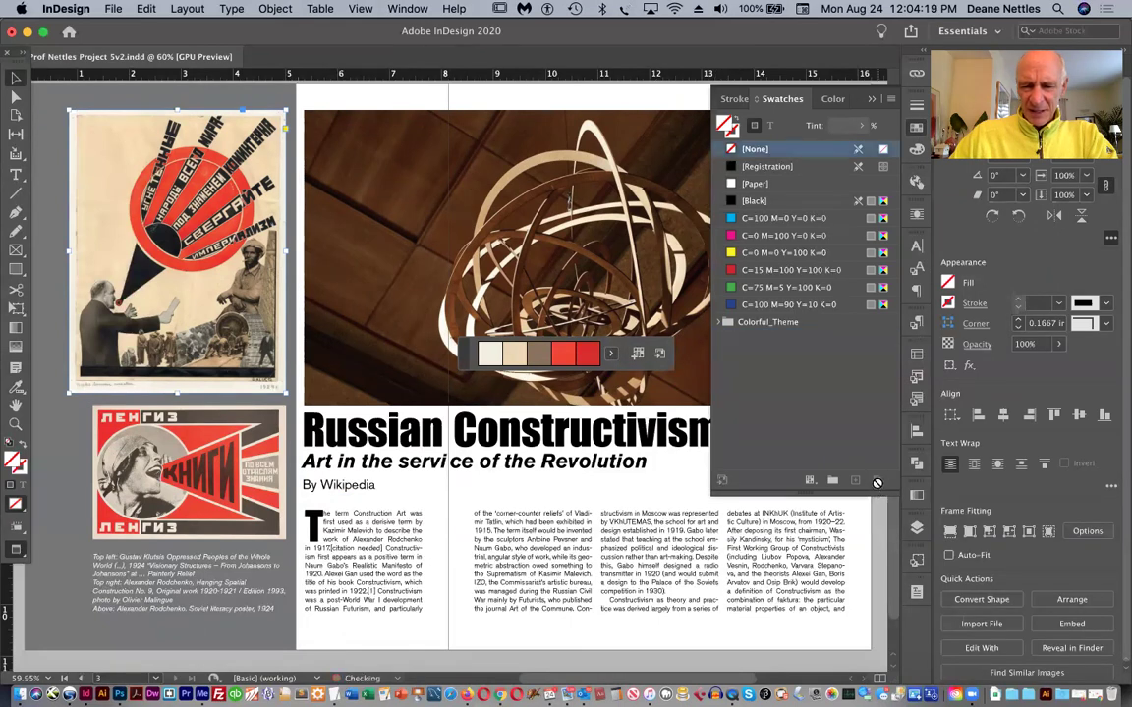
Colour the headline "Russian Constructivism" with the red C=0 M=89 Y=88 K=0 from the Colorful_Theme group and deselect the text.
{"action": "left_click", "coordinate": [720, 323]}
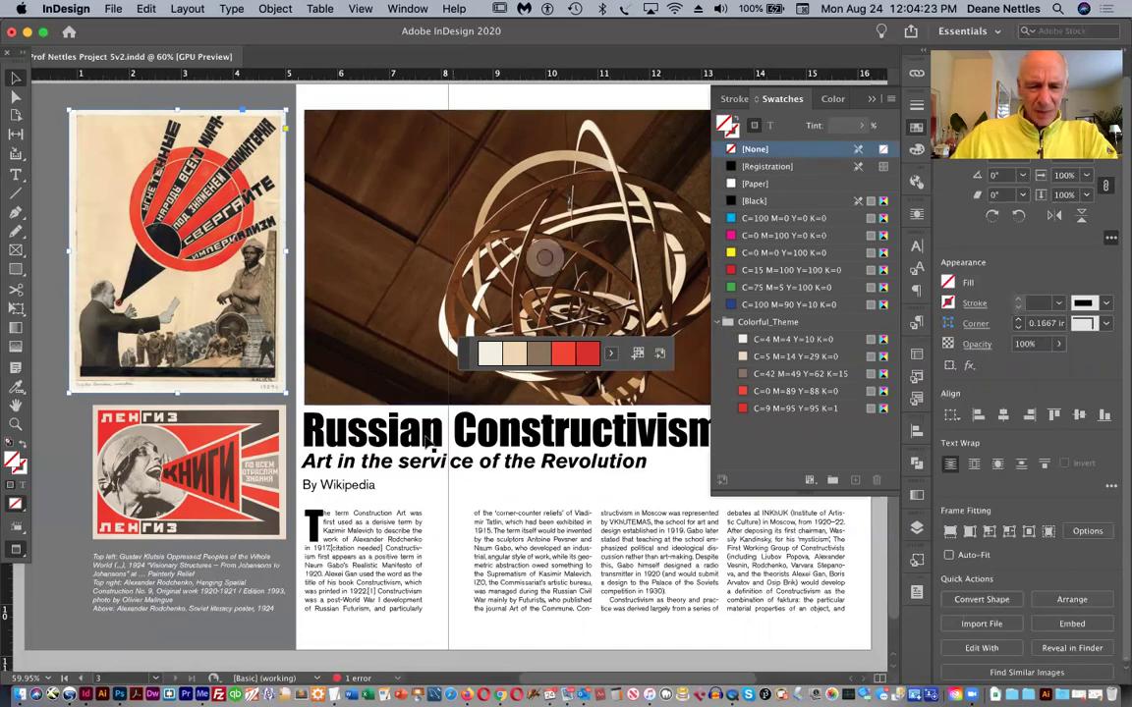
{"action": "left_click", "coordinate": [16, 175]}
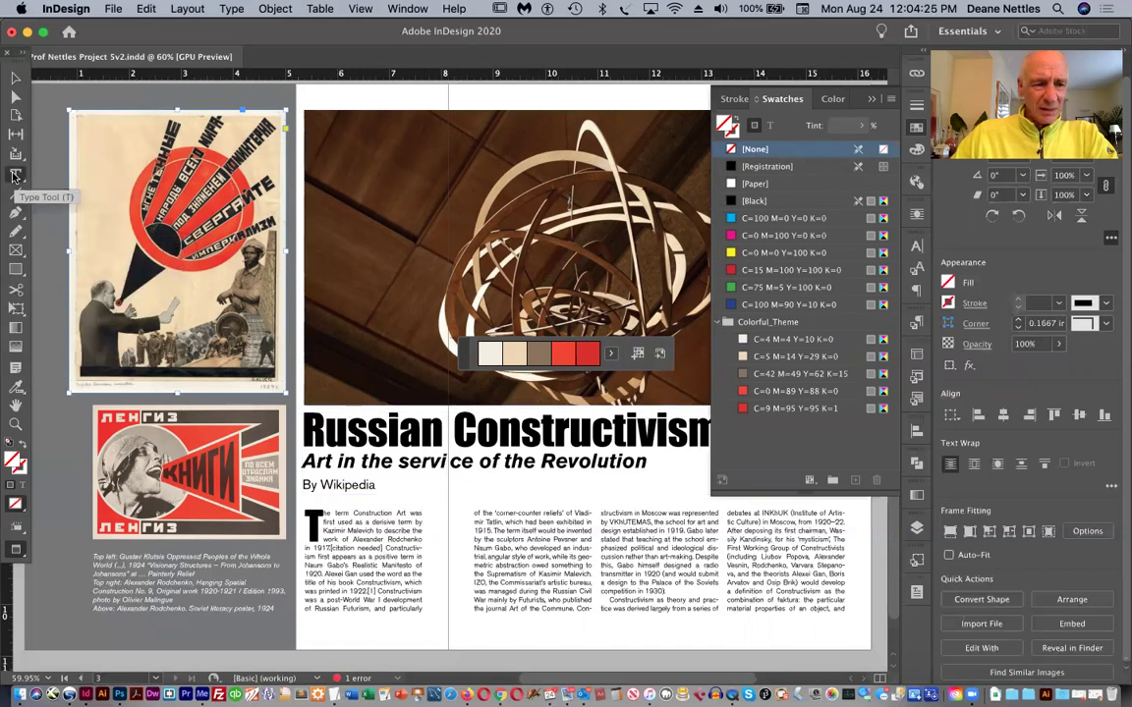
{"action": "left_click", "coordinate": [372, 424]}
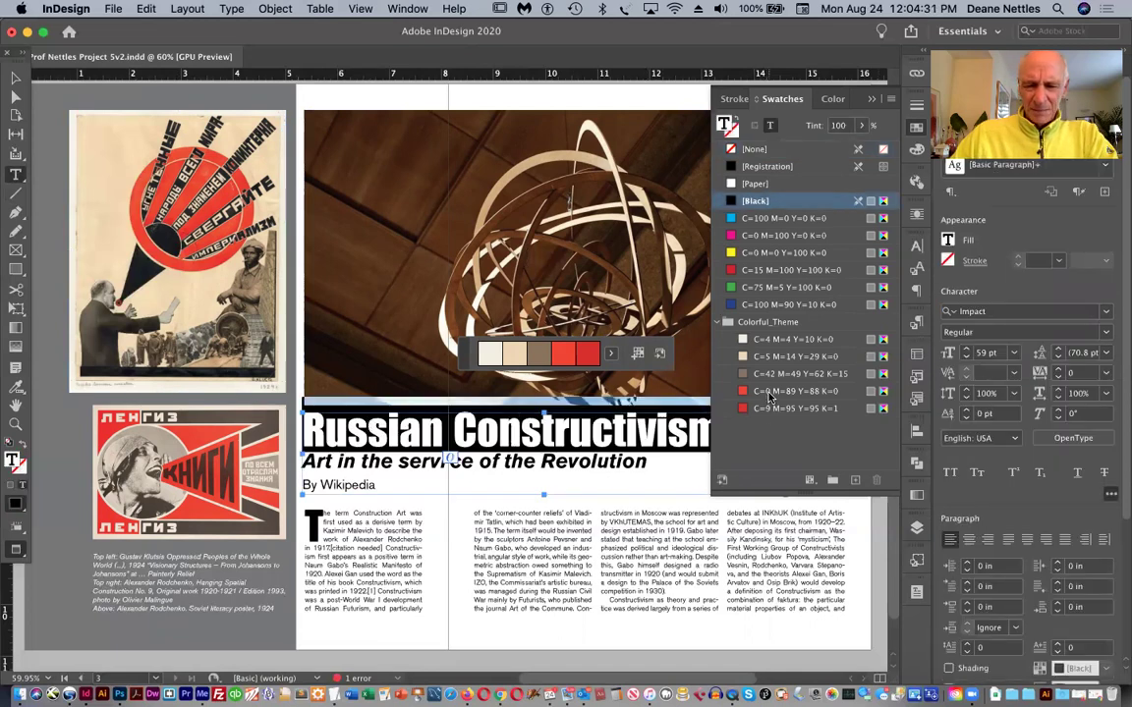
{"action": "left_click", "coordinate": [769, 394]}
{"action": "left_click", "coordinate": [576, 440]}
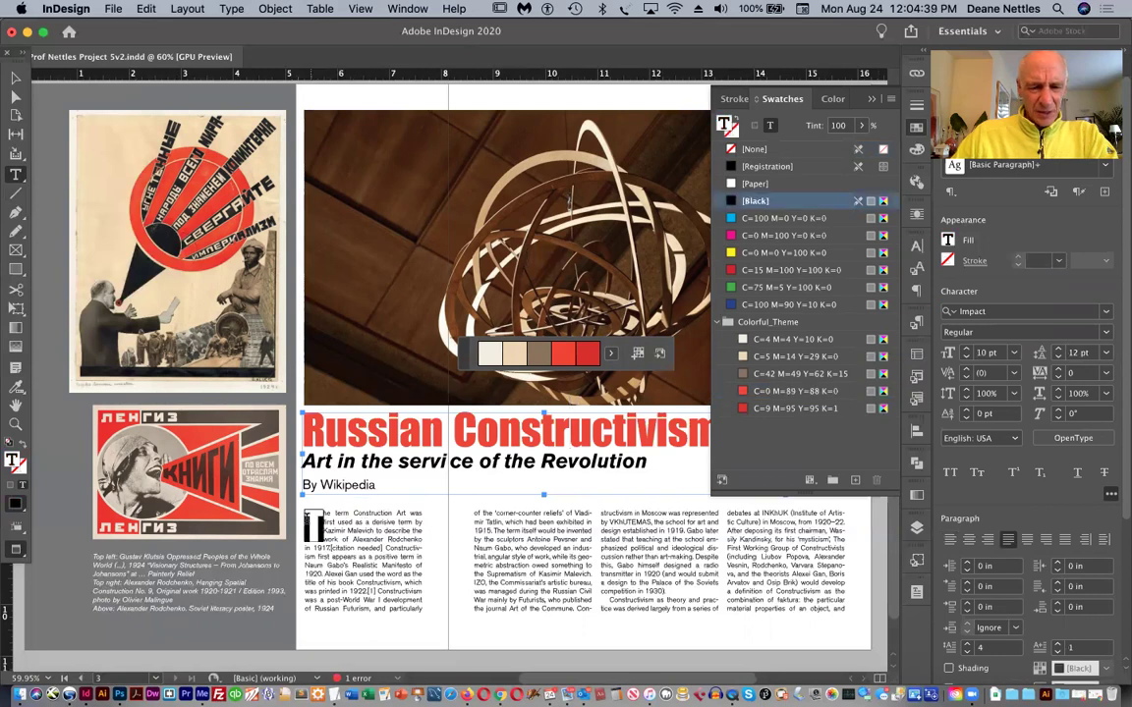
Colour the article's drop cap "T" with the red C=0 M=89 Y=88 K=0 from the Colorful_Theme group and deselect the text.
{"action": "left_click", "coordinate": [309, 515]}
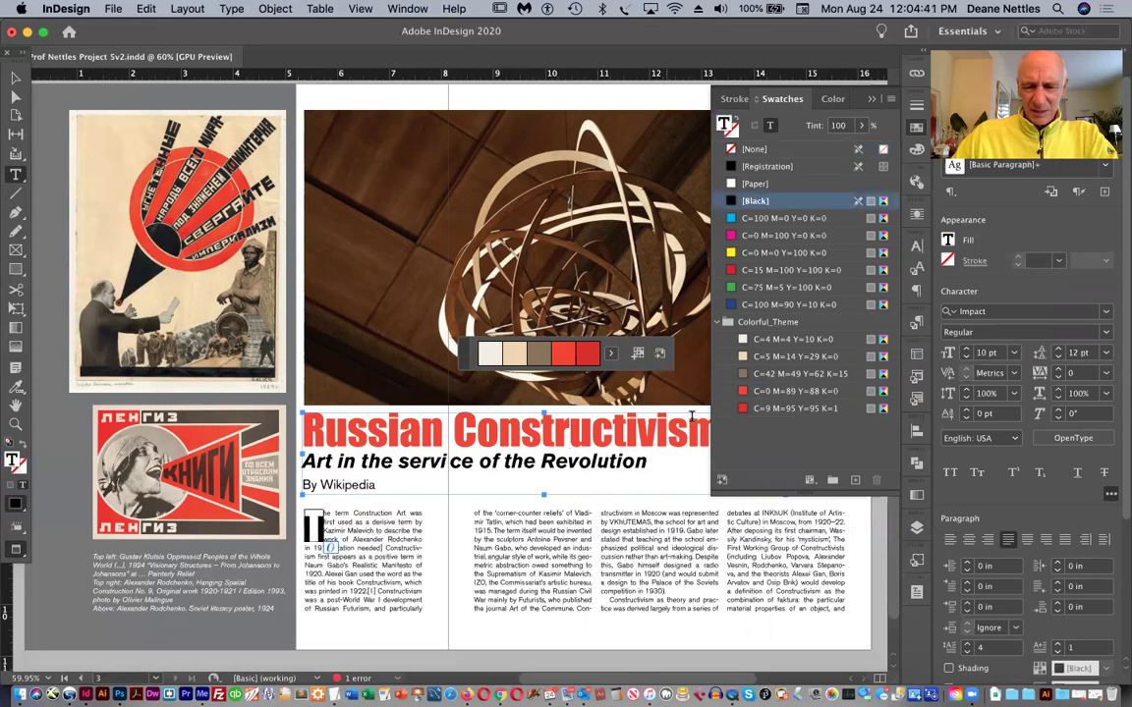
{"action": "left_click", "coordinate": [753, 391]}
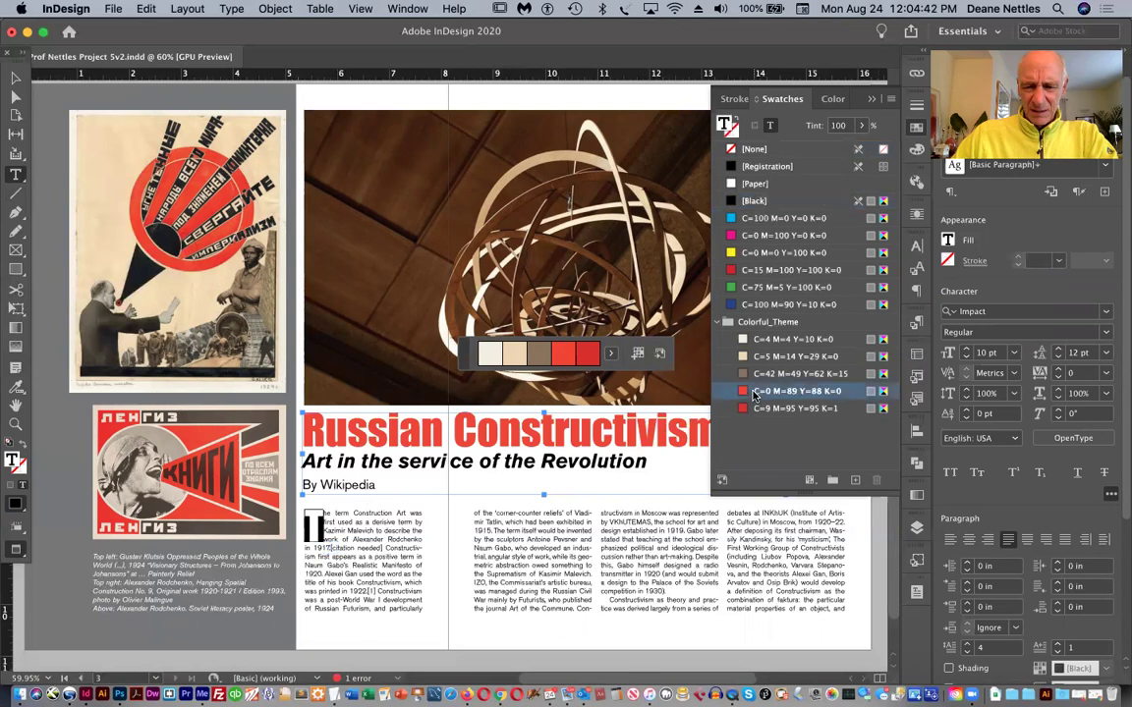
{"action": "left_click", "coordinate": [397, 504]}
{"action": "key", "text": "super+shift+a"}
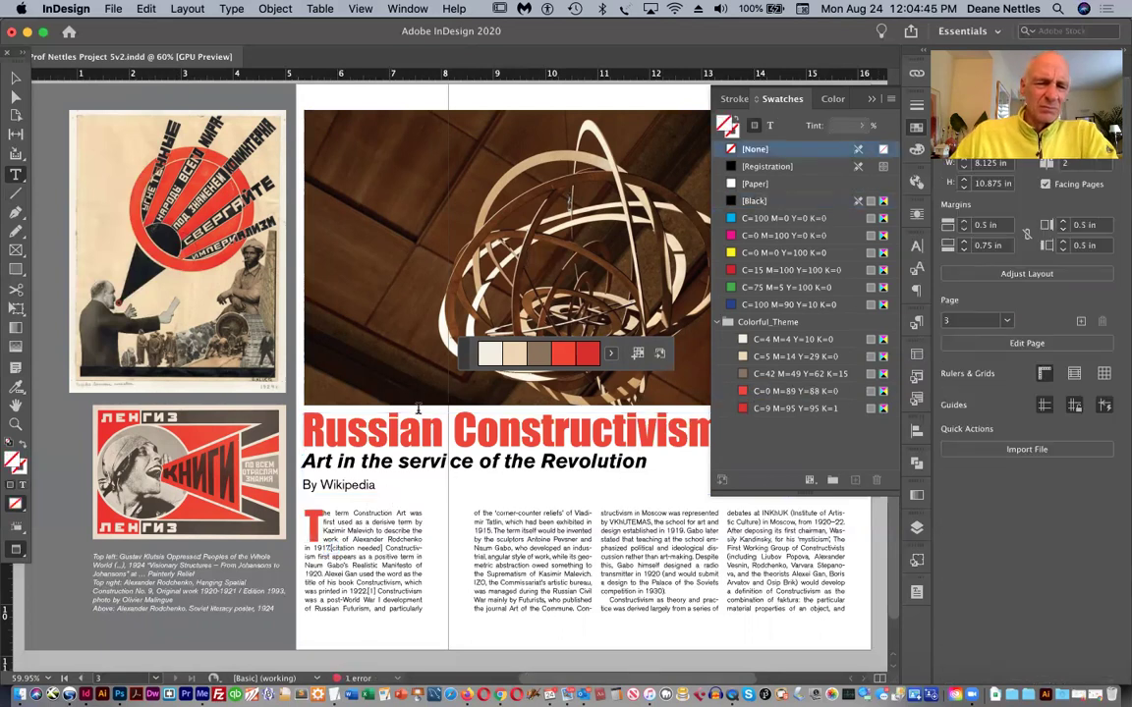
Try the brown C=42 M=49 Y=62 K=15 from the Colorful_Theme group as the grey background panel's fill, undo it and collapse the swatches.
{"action": "left_click", "coordinate": [14, 76]}
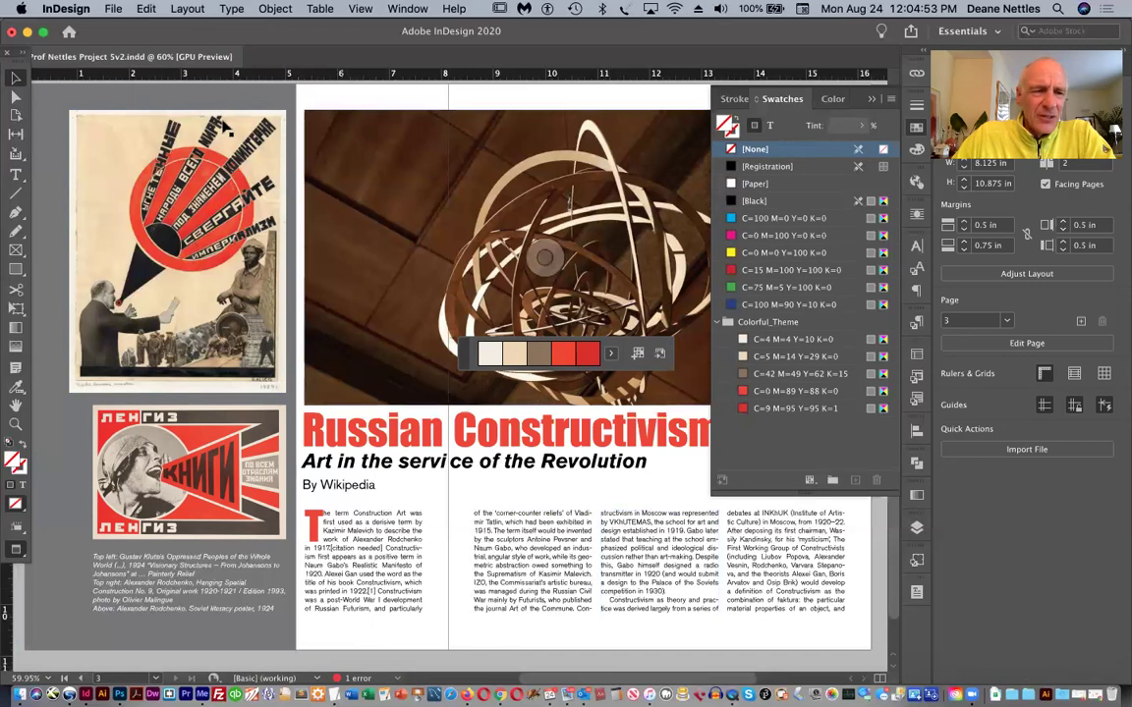
{"action": "left_click", "coordinate": [57, 98]}
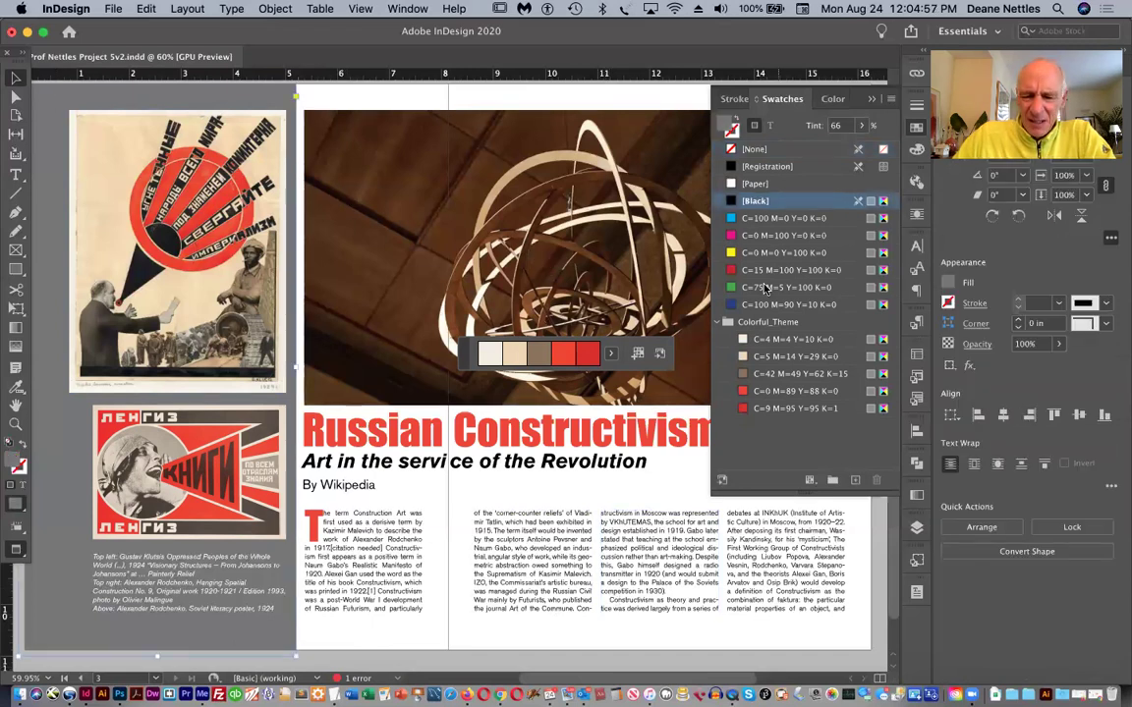
{"action": "left_click", "coordinate": [770, 374]}
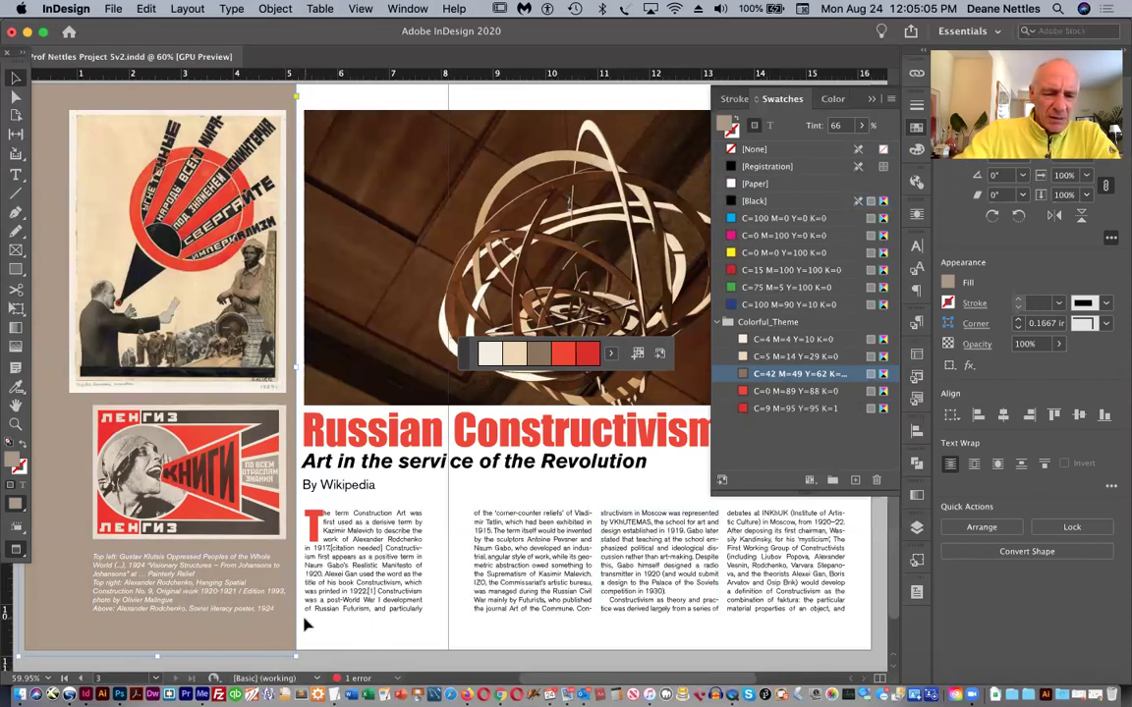
{"action": "key", "text": "super+z"}
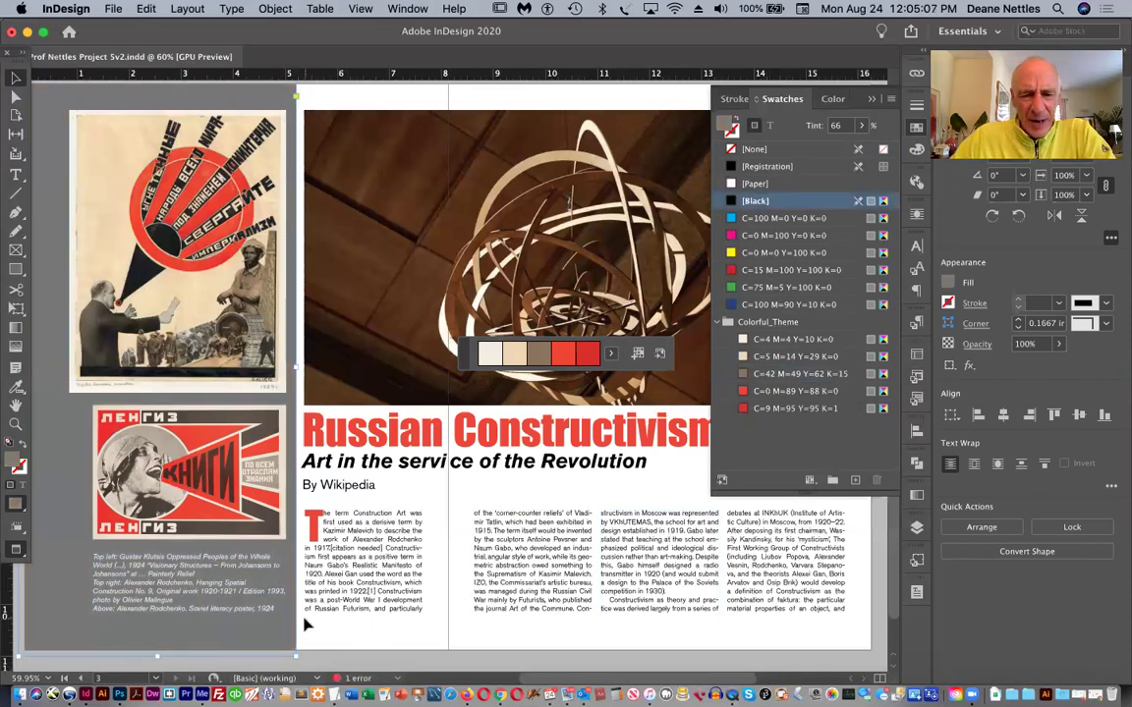
{"action": "left_click", "coordinate": [871, 100]}
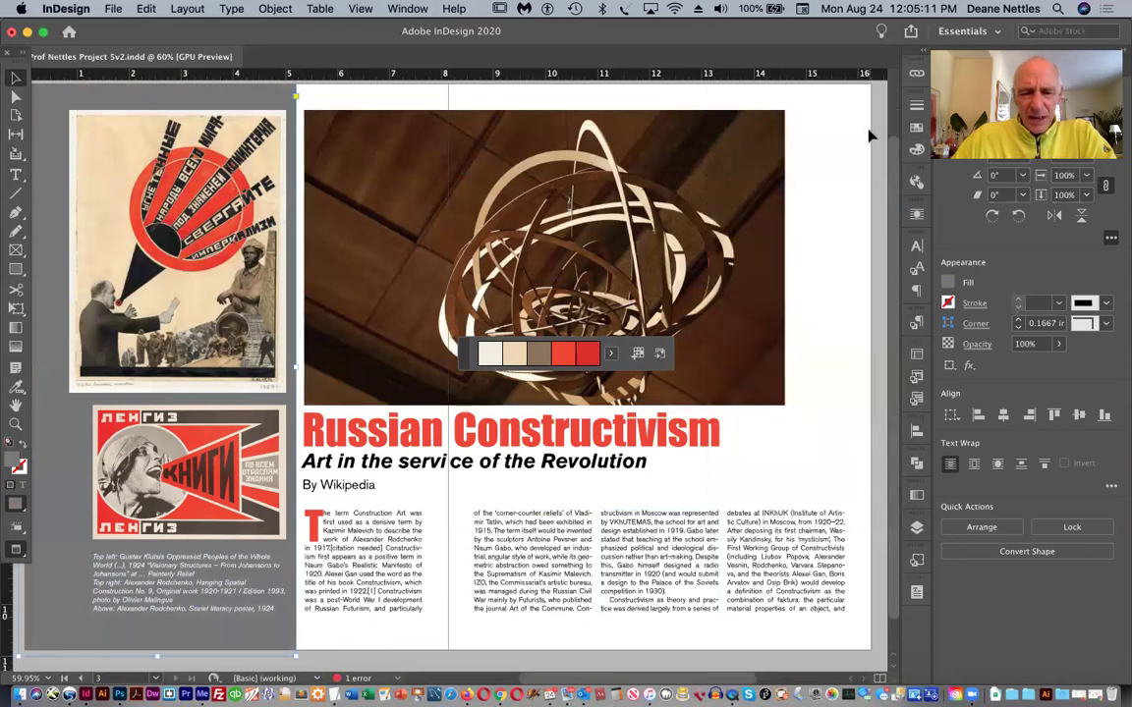